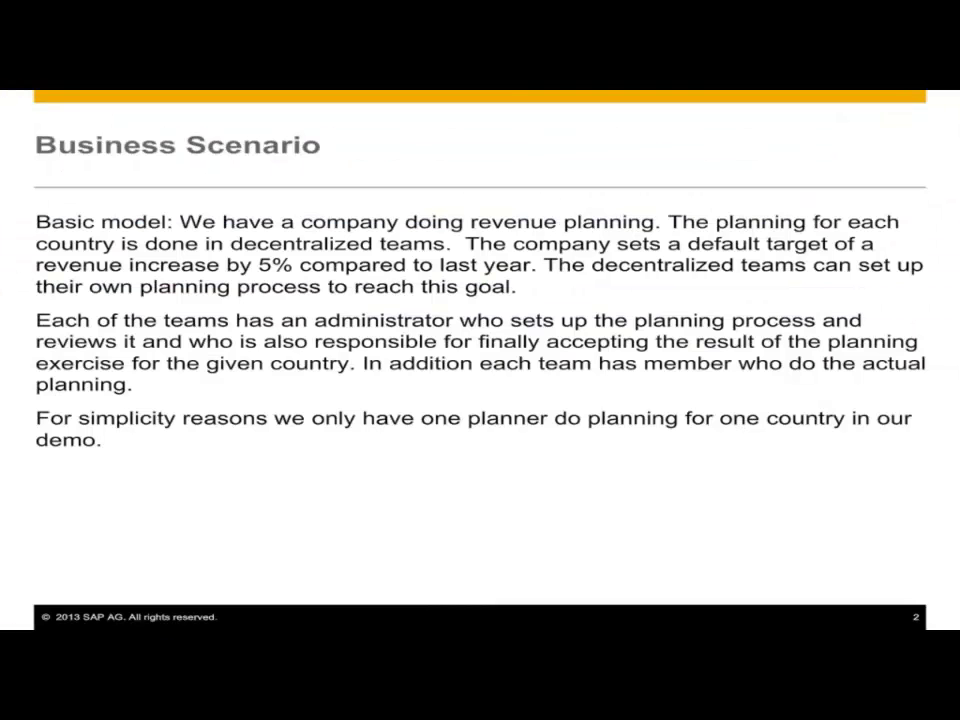
- Advance the presentation to the Roles and Tasks slide
{"action": "key", "text": "Right"}
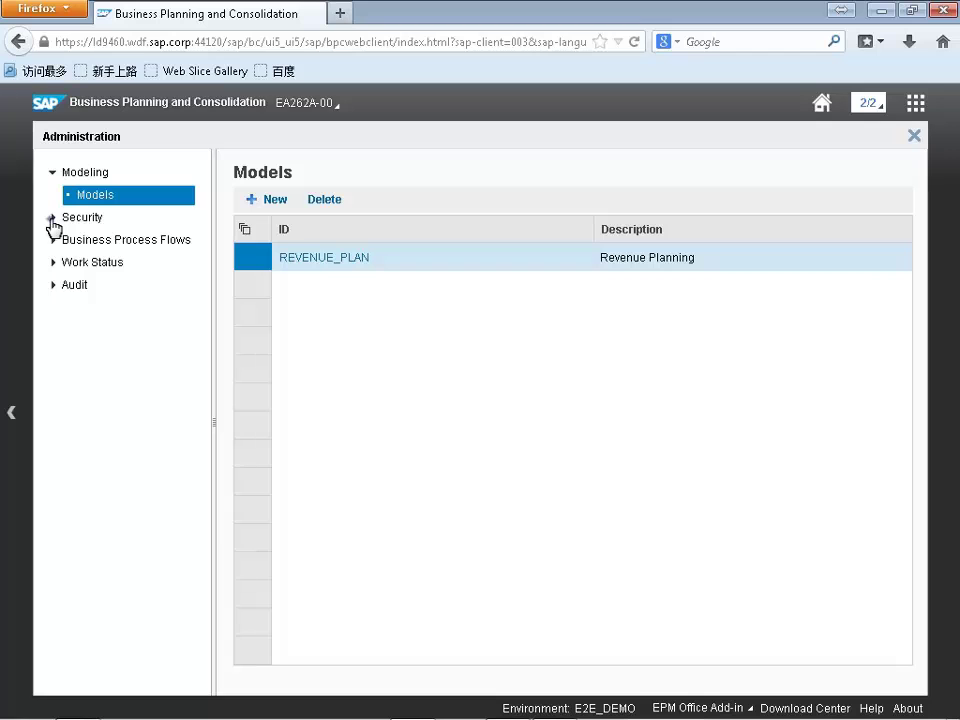
- Under Security > Teams, start a new team with ID EA262_00 and description 'Group 00'
{"action": "left_click", "coordinate": [52, 219]}
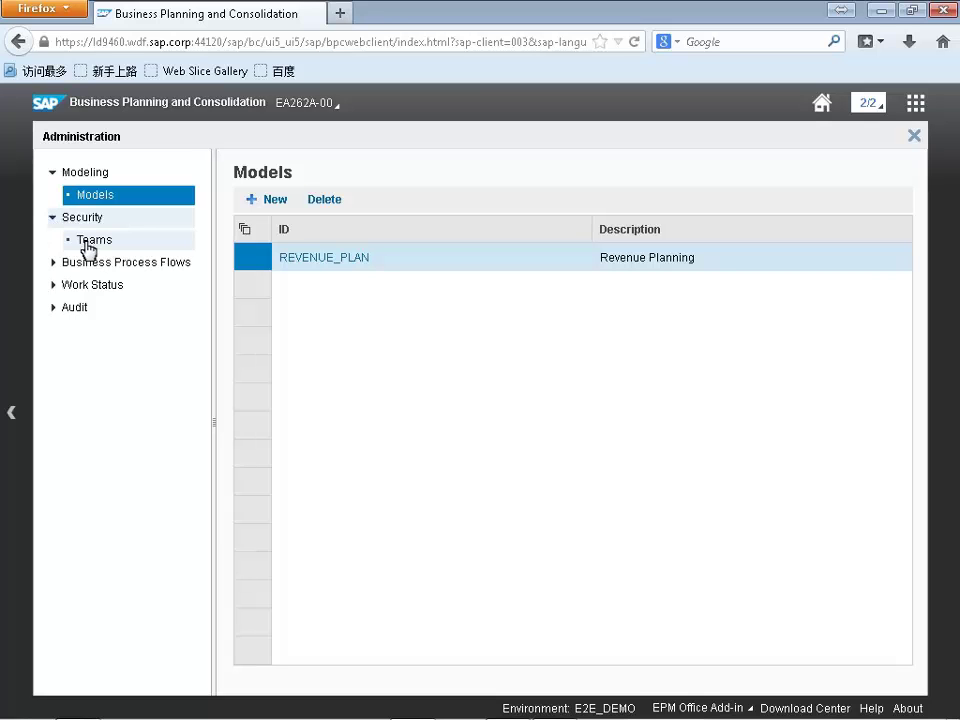
{"action": "left_click", "coordinate": [256, 209]}
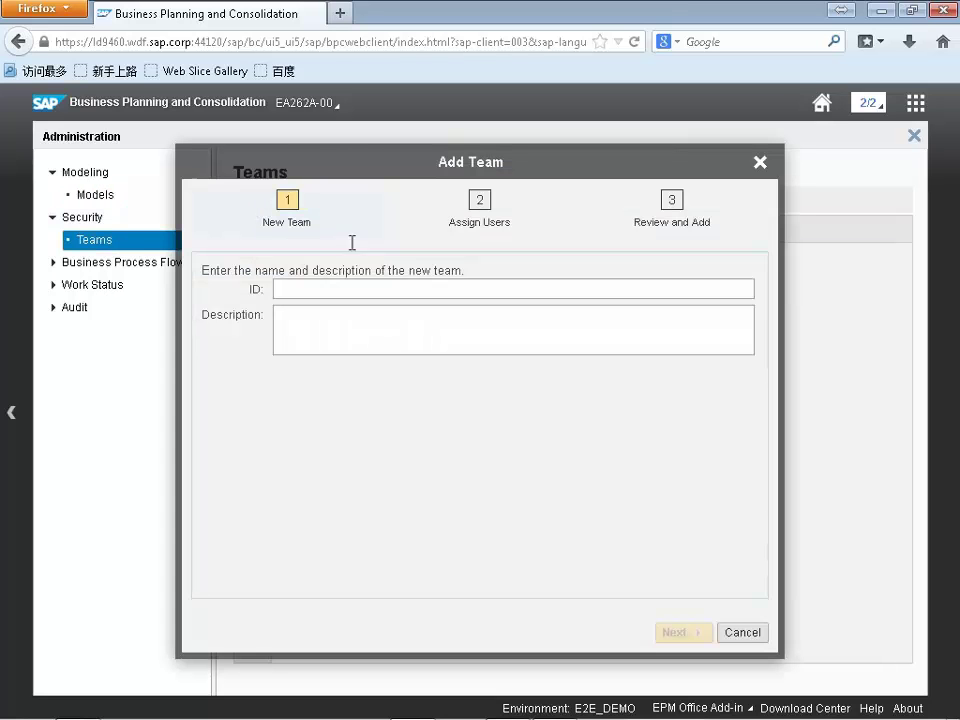
{"action": "left_click", "coordinate": [364, 287]}
{"action": "type", "text": "EA26"}
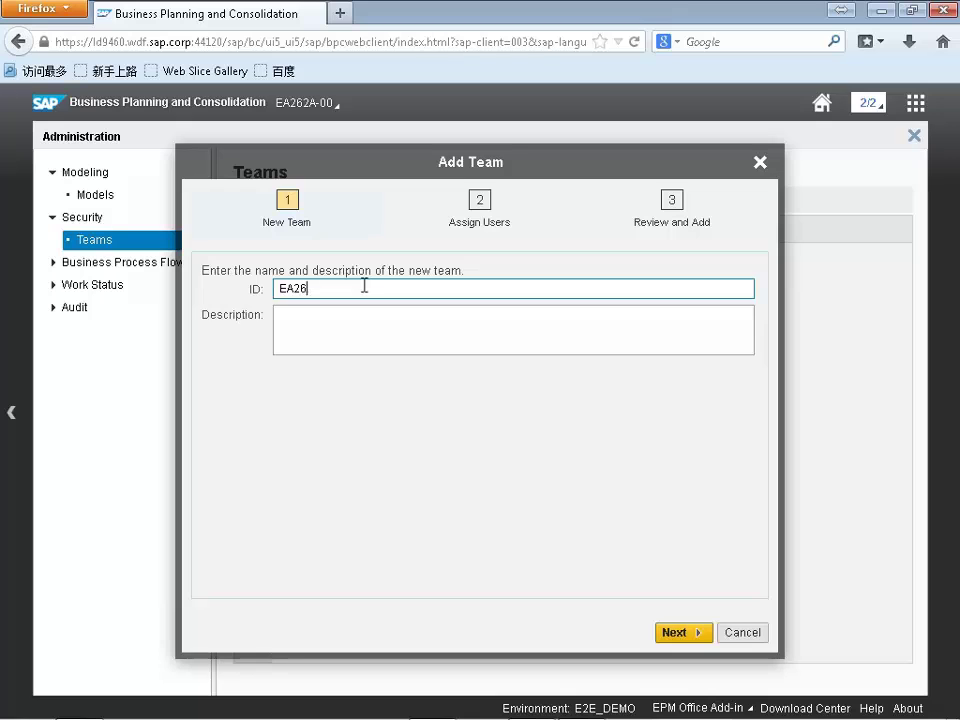
{"action": "type", "text": "2_00"}
{"action": "left_click", "coordinate": [344, 321]}
{"action": "type", "text": "Group 00"}
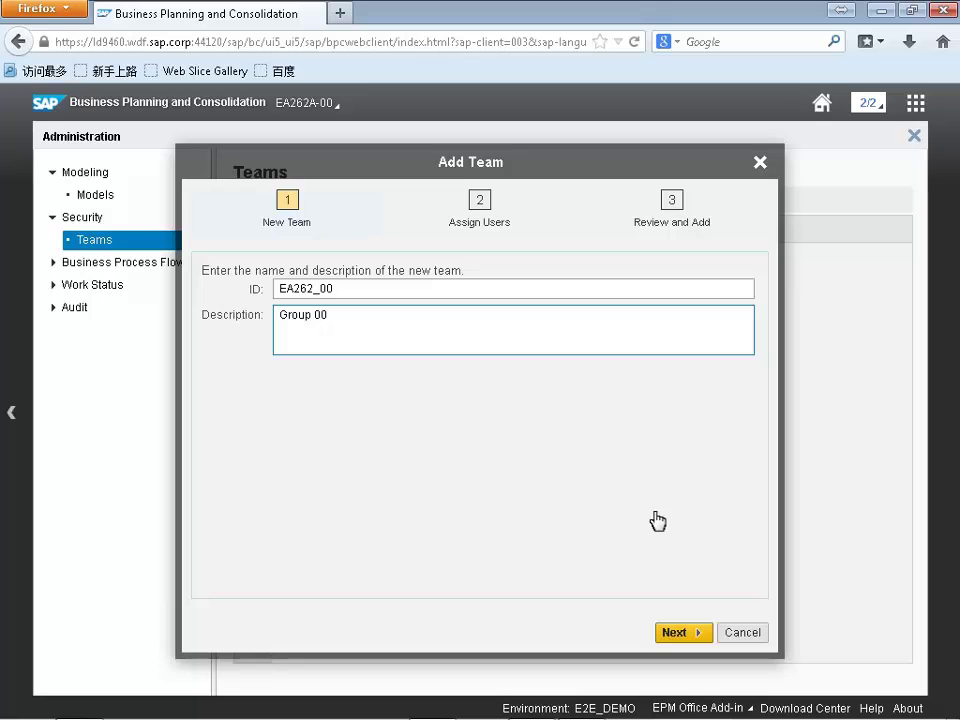
{"action": "left_click", "coordinate": [672, 633]}
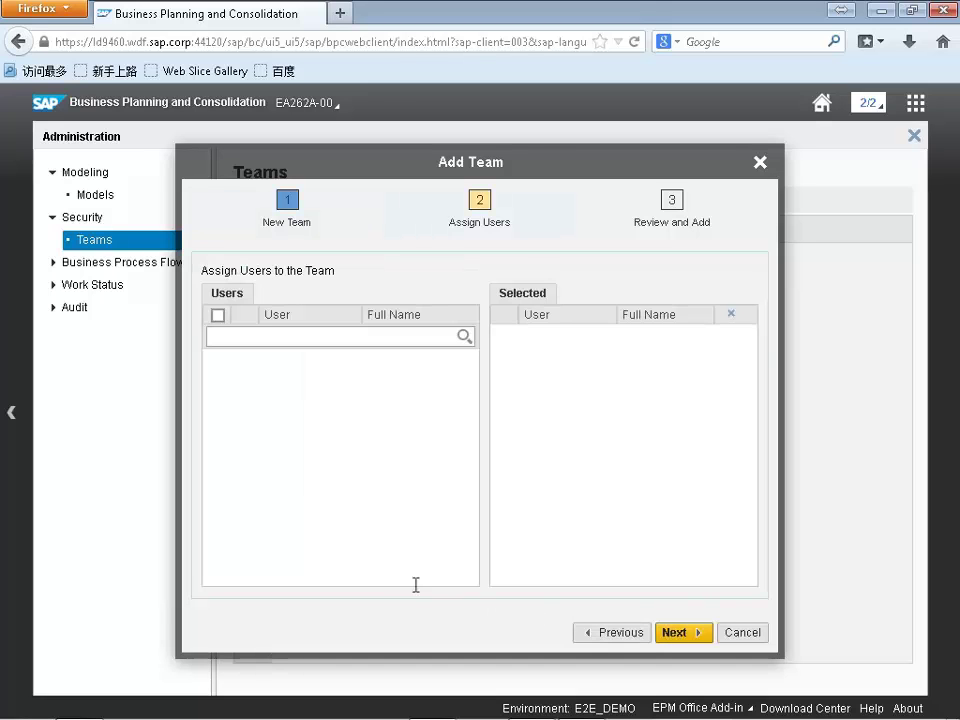
- Search users for 'ea262', assign the two group-00 users, and finish creating team EA262_00
{"action": "left_click", "coordinate": [254, 331]}
{"action": "type", "text": "ea262"}
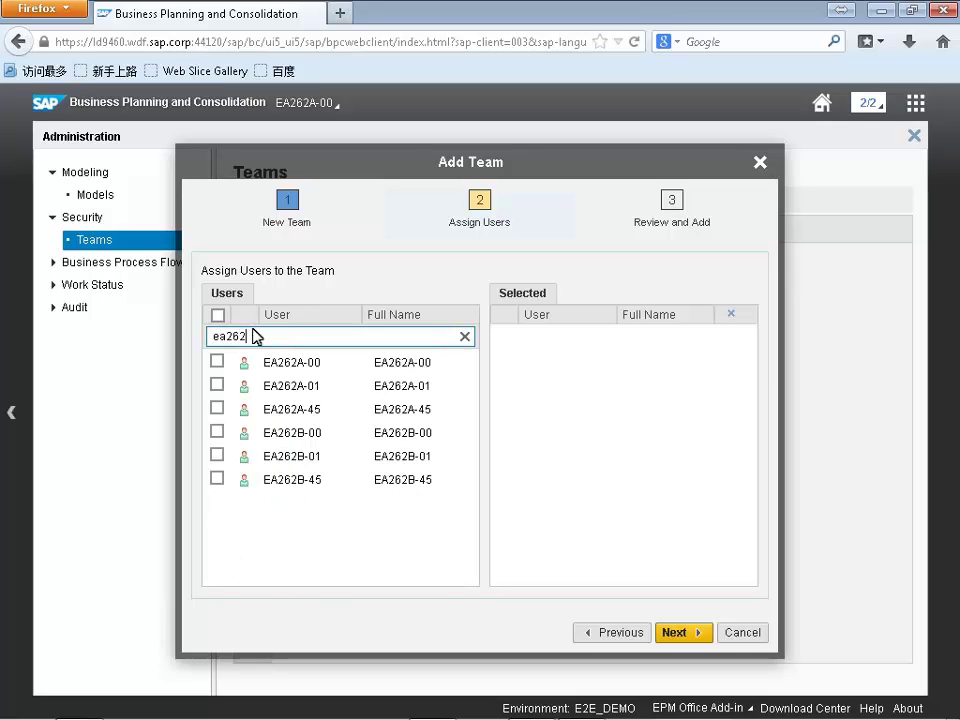
{"action": "left_click", "coordinate": [214, 364]}
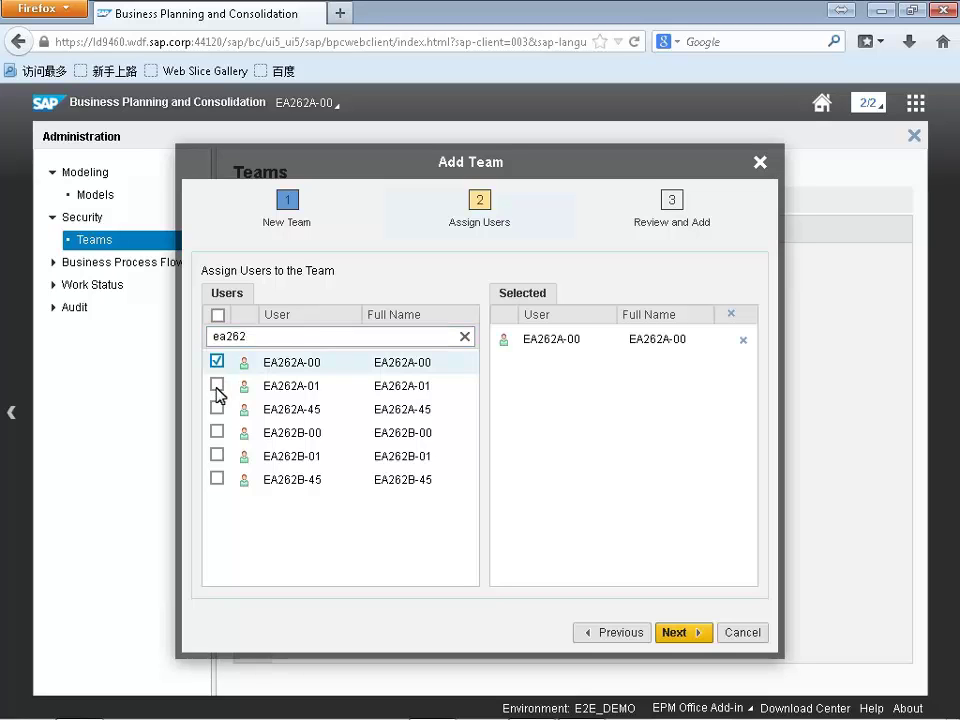
{"action": "left_click", "coordinate": [217, 433]}
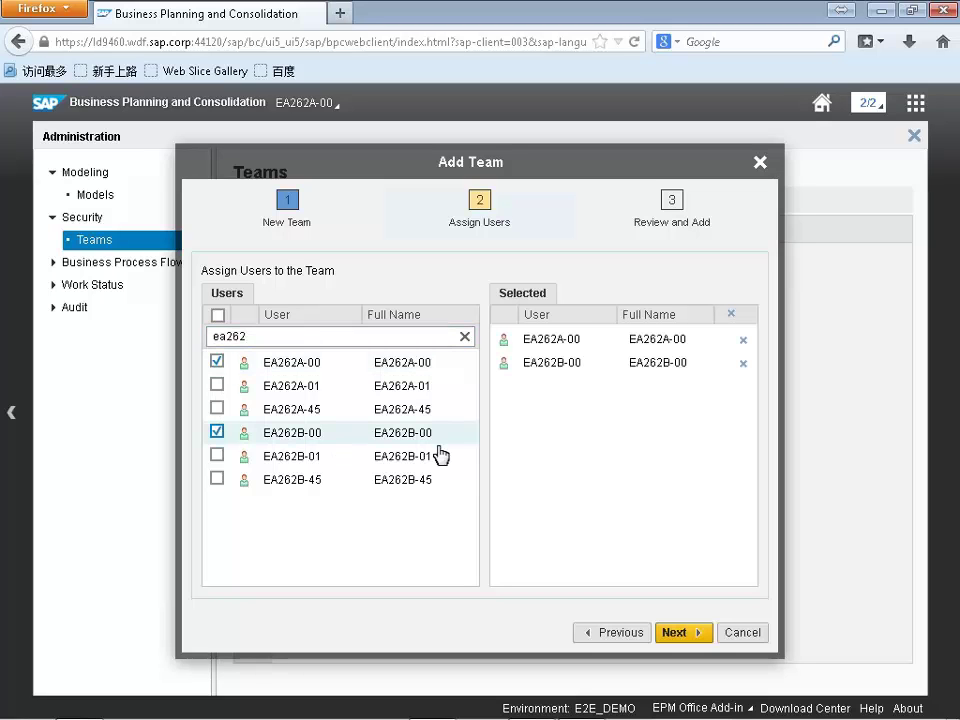
{"action": "left_click", "coordinate": [672, 634]}
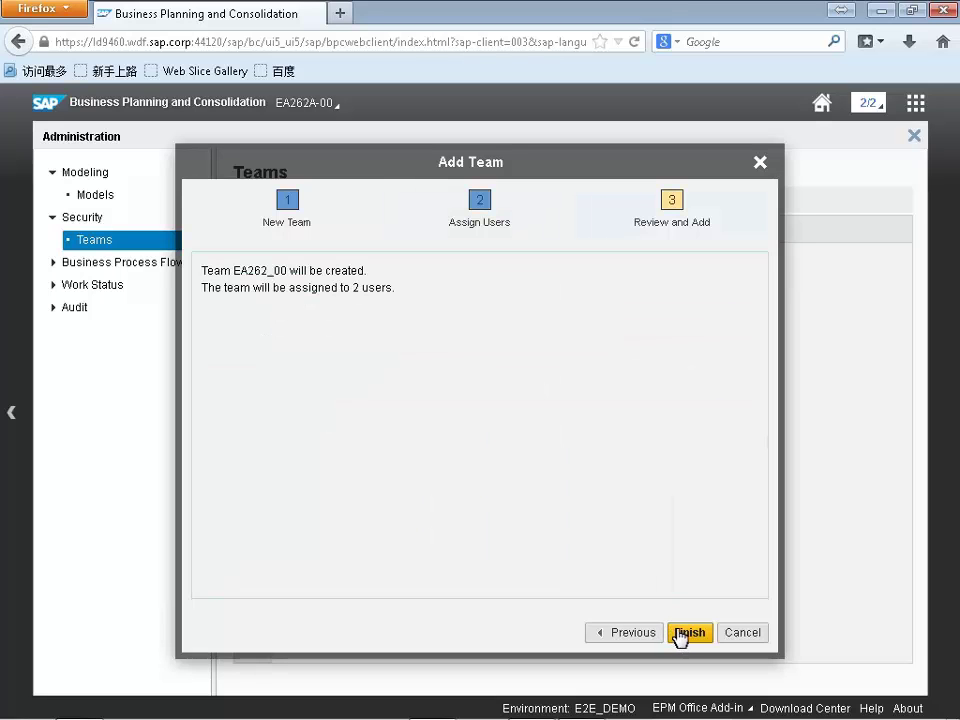
{"action": "left_click", "coordinate": [682, 634]}
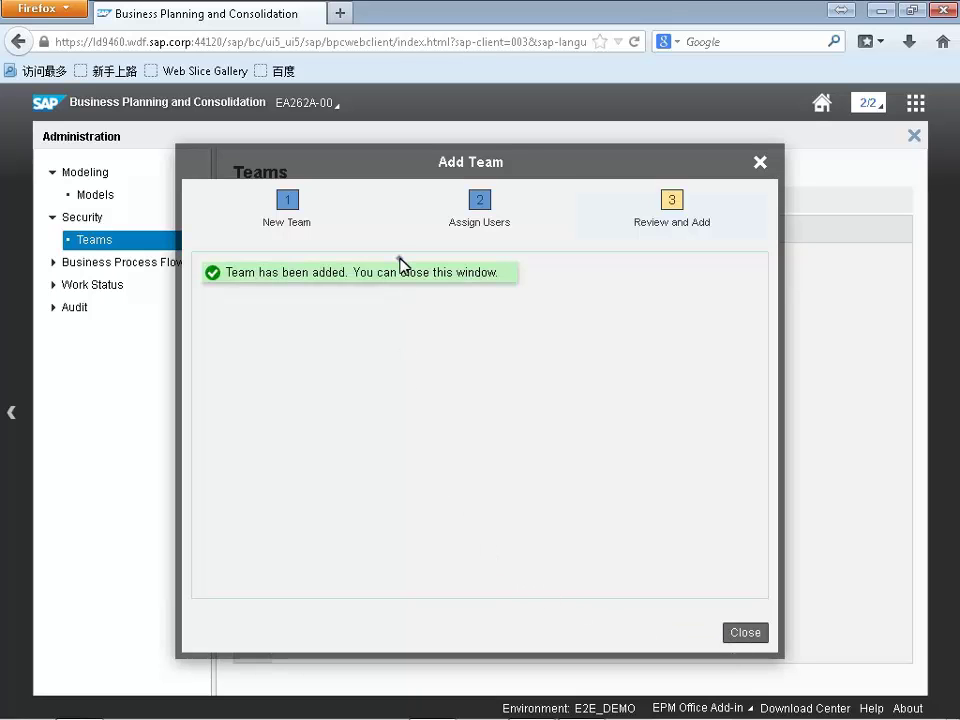
{"action": "key", "text": "Escape"}
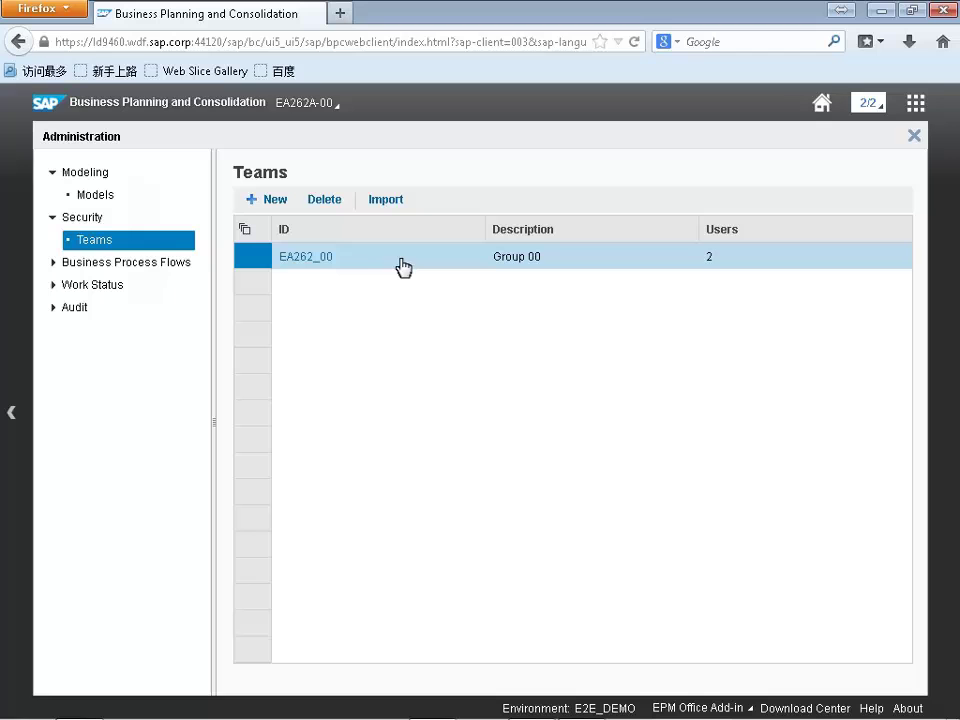
- Add work state 'In Process' (same description), Controlled by Owner, Manual Entry Owner only
{"action": "left_click", "coordinate": [54, 285]}
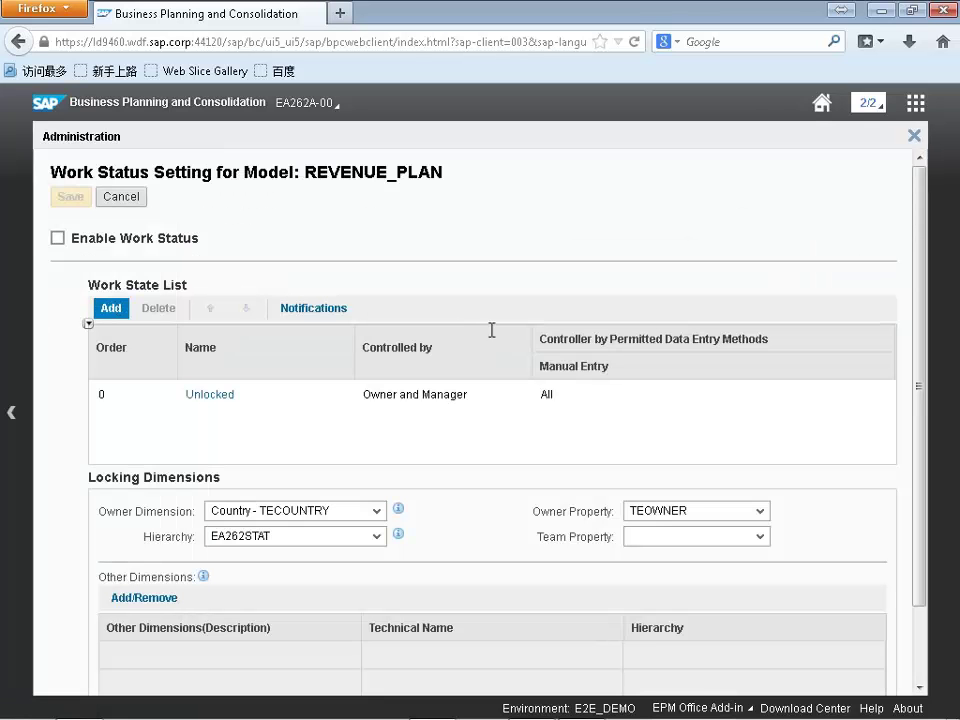
{"action": "type", "text": "In Process"}
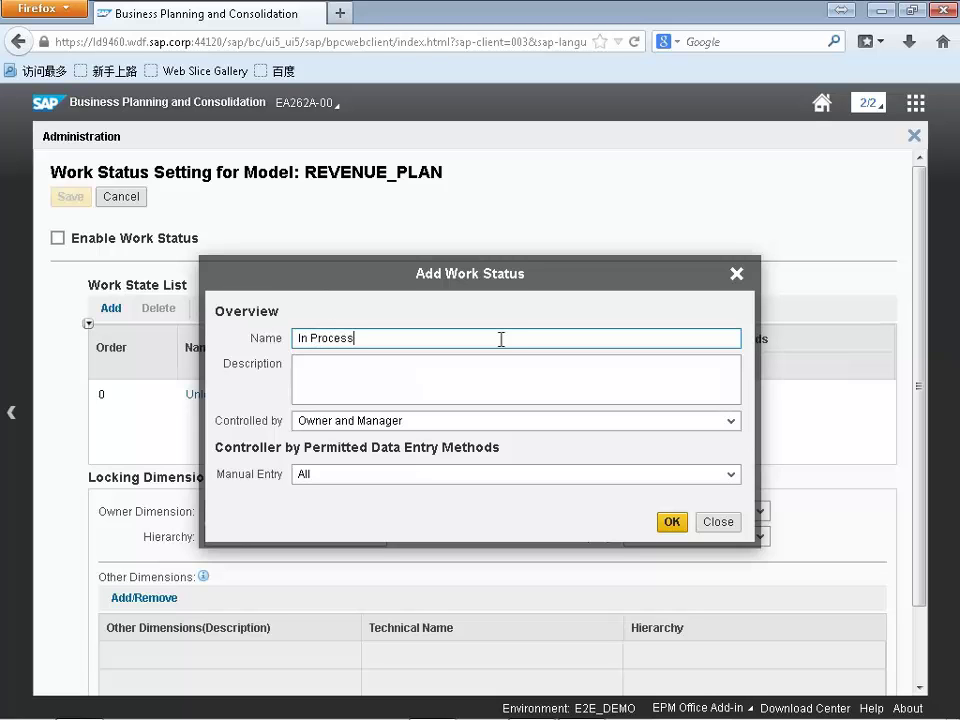
{"action": "key", "text": "Tab"}
{"action": "key", "text": "Tab"}
{"action": "key", "text": "shift+Tab"}
{"action": "key", "text": "ctrl+c"}
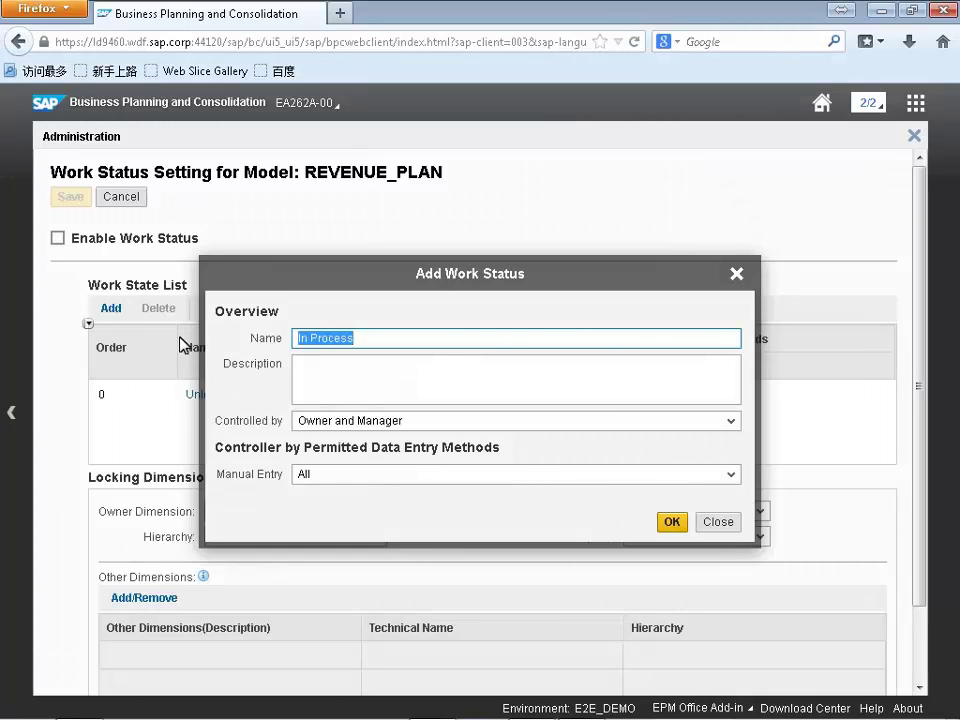
{"action": "key", "text": "Tab"}
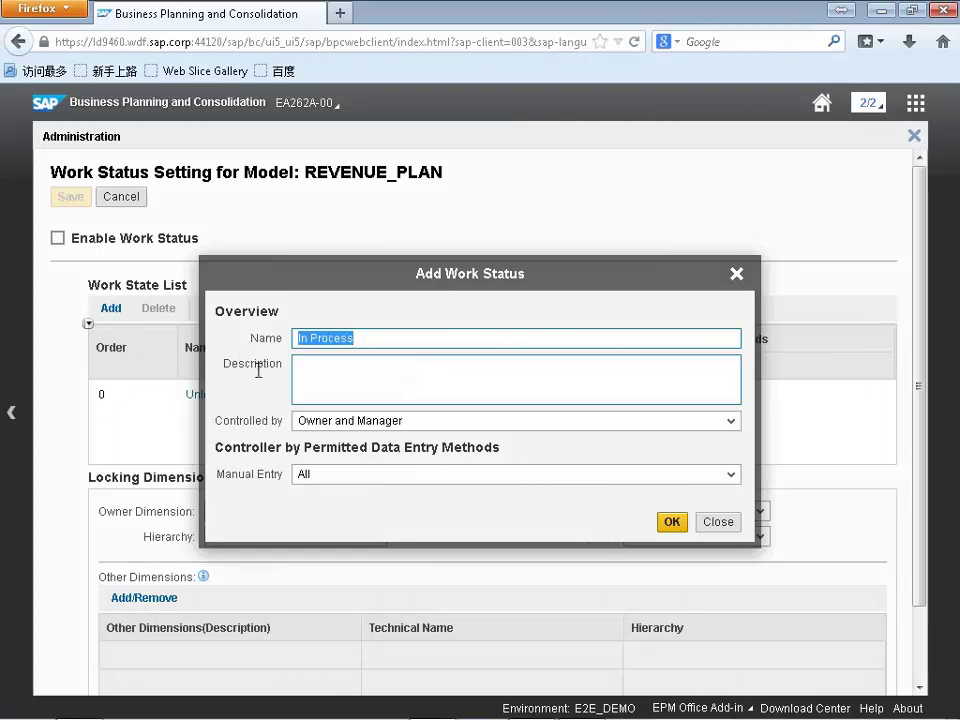
{"action": "left_click", "coordinate": [336, 380]}
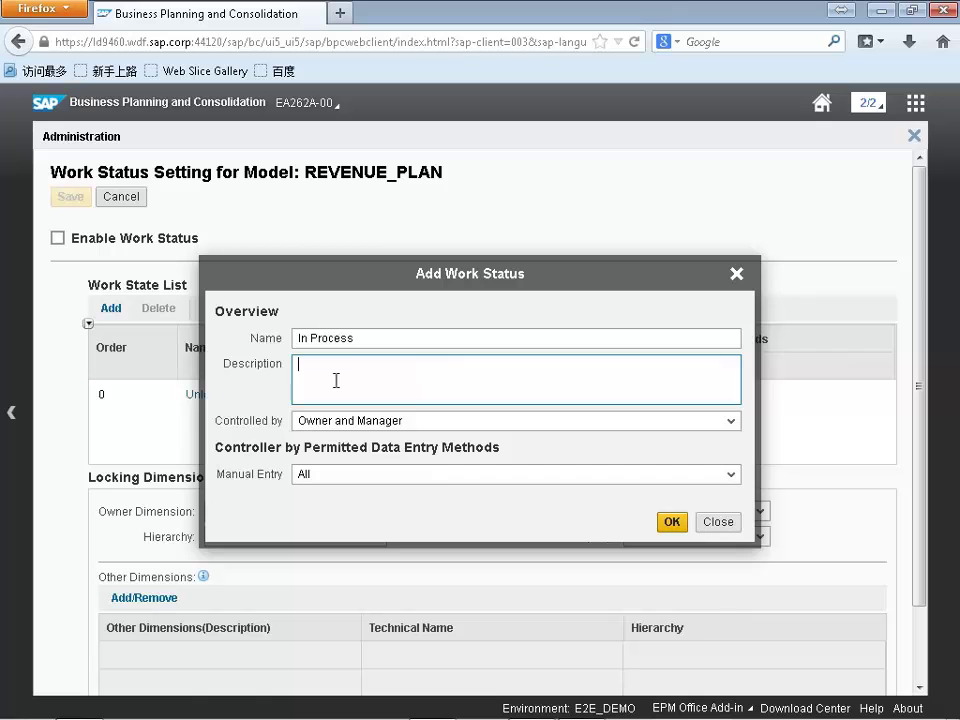
{"action": "key", "text": "ctrl+v"}
{"action": "left_click", "coordinate": [731, 425]}
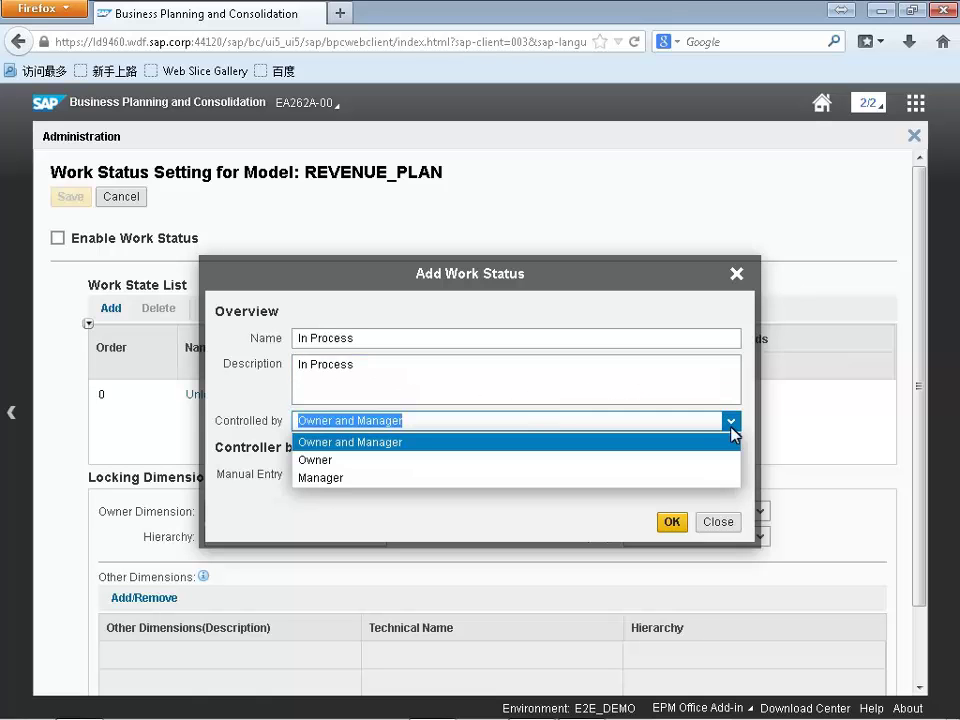
{"action": "left_click", "coordinate": [348, 461]}
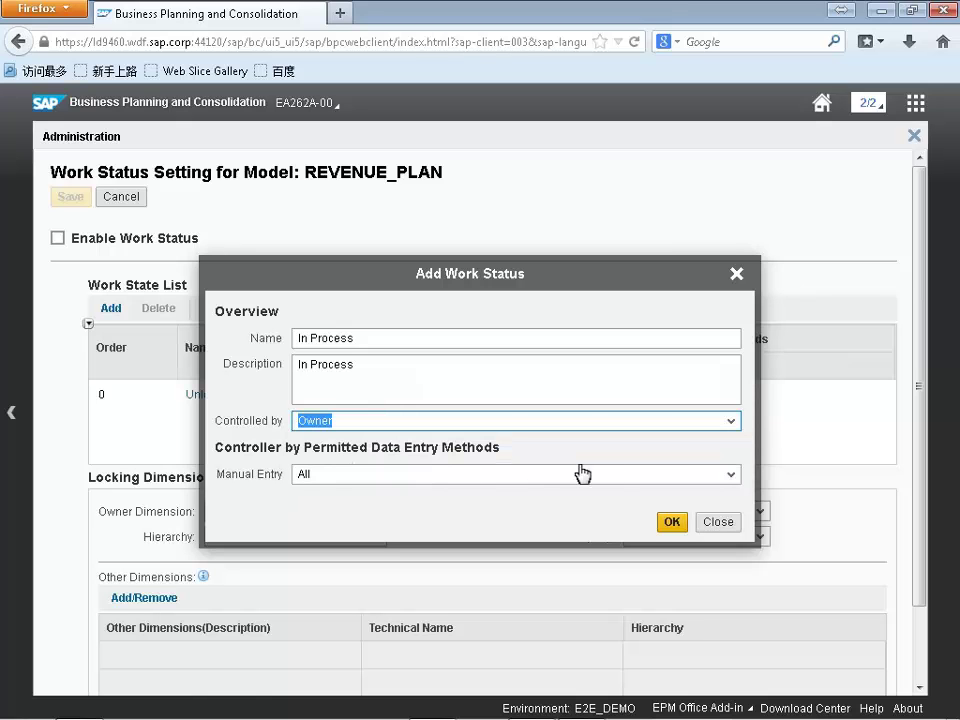
{"action": "left_click", "coordinate": [729, 476]}
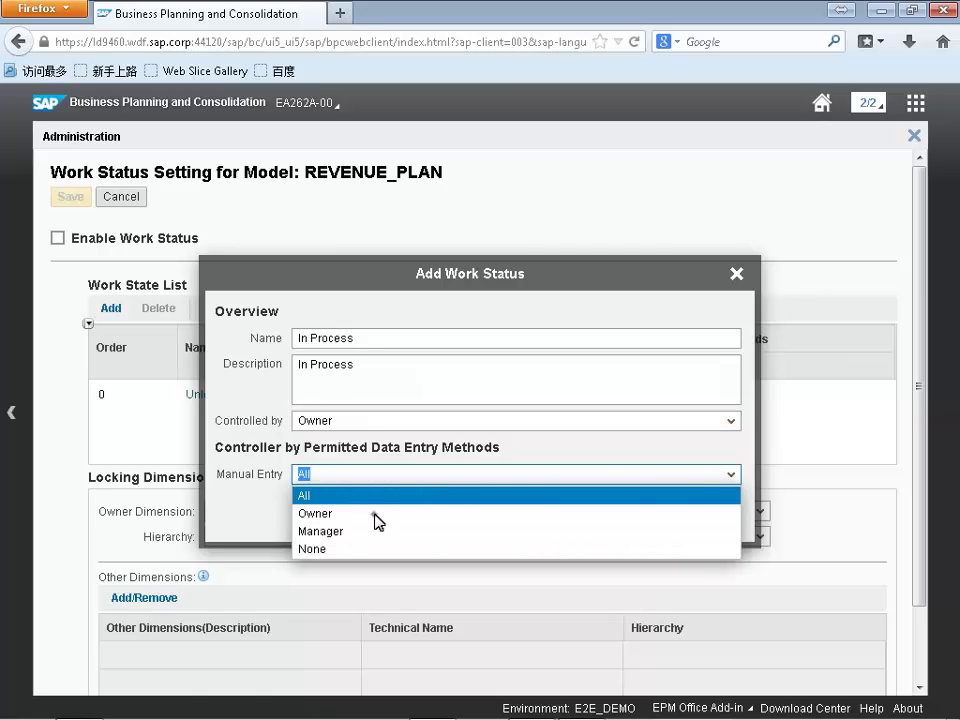
{"action": "left_click", "coordinate": [330, 513]}
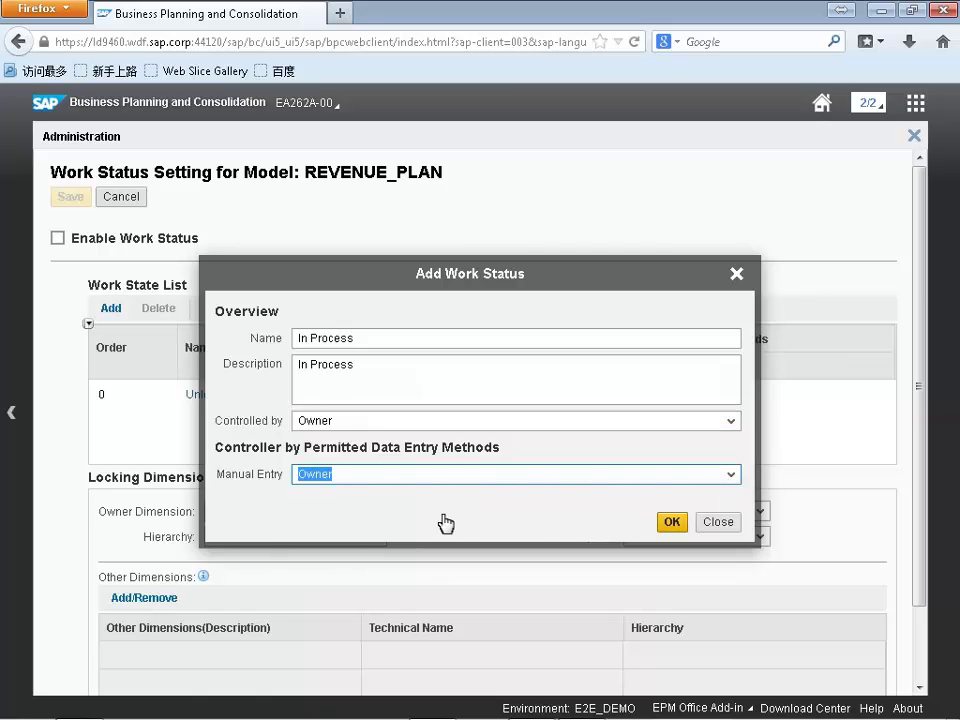
{"action": "left_click", "coordinate": [673, 522]}
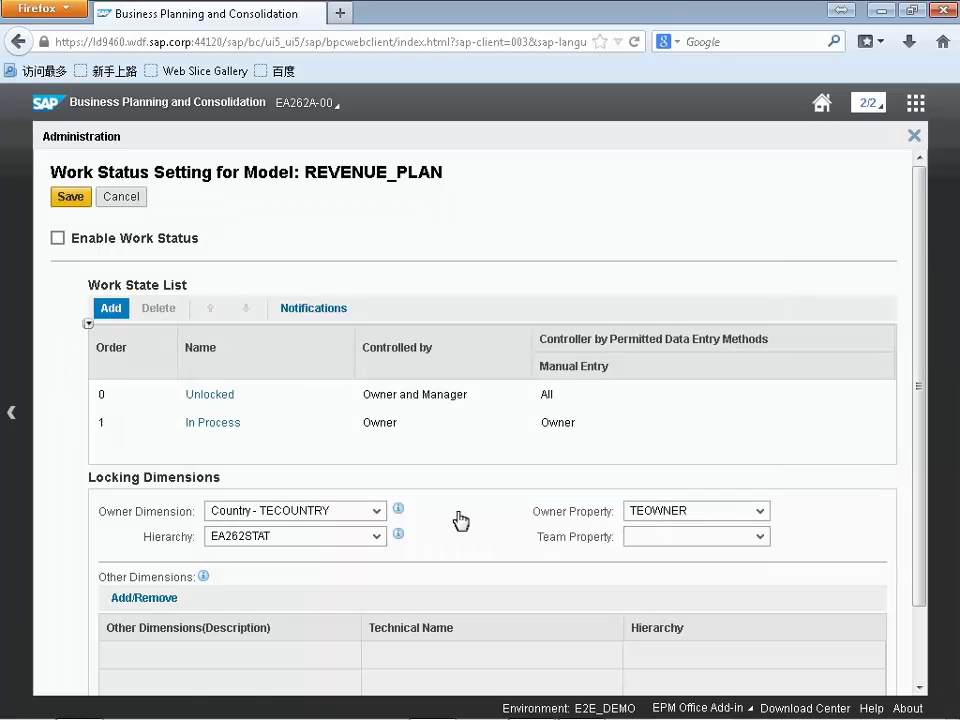
- Add work state 'Sent for approval' (same description), Controlled by Owner, Manual Entry None
{"action": "left_click", "coordinate": [111, 307]}
{"action": "type", "text": "Se"}
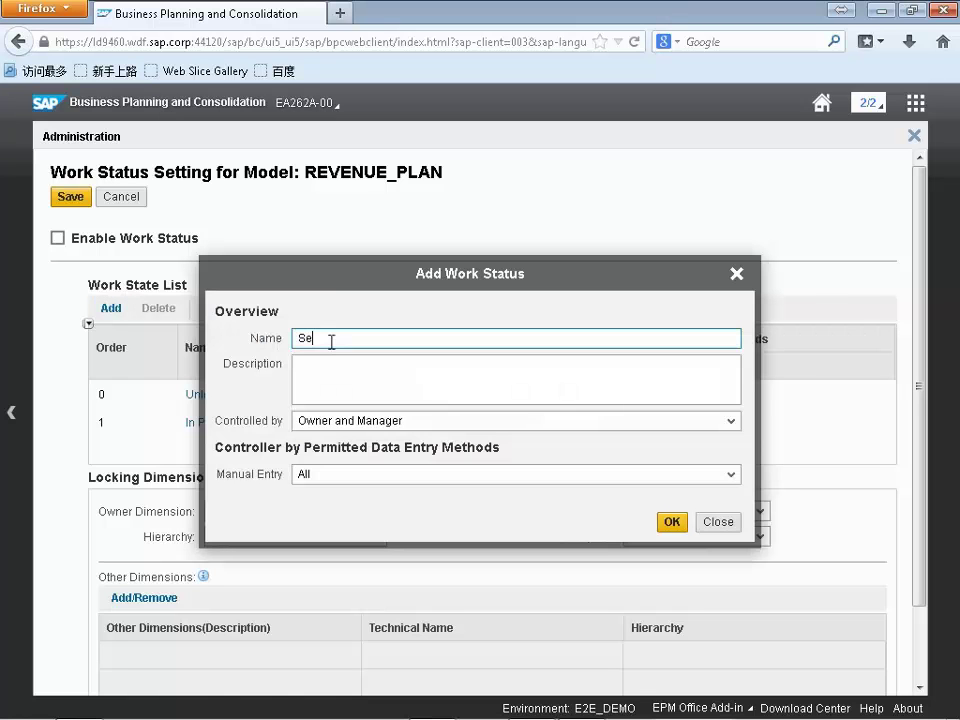
{"action": "type", "text": "nt for approval"}
{"action": "key", "text": "ctrl+a"}
{"action": "key", "text": "ctrl+c"}
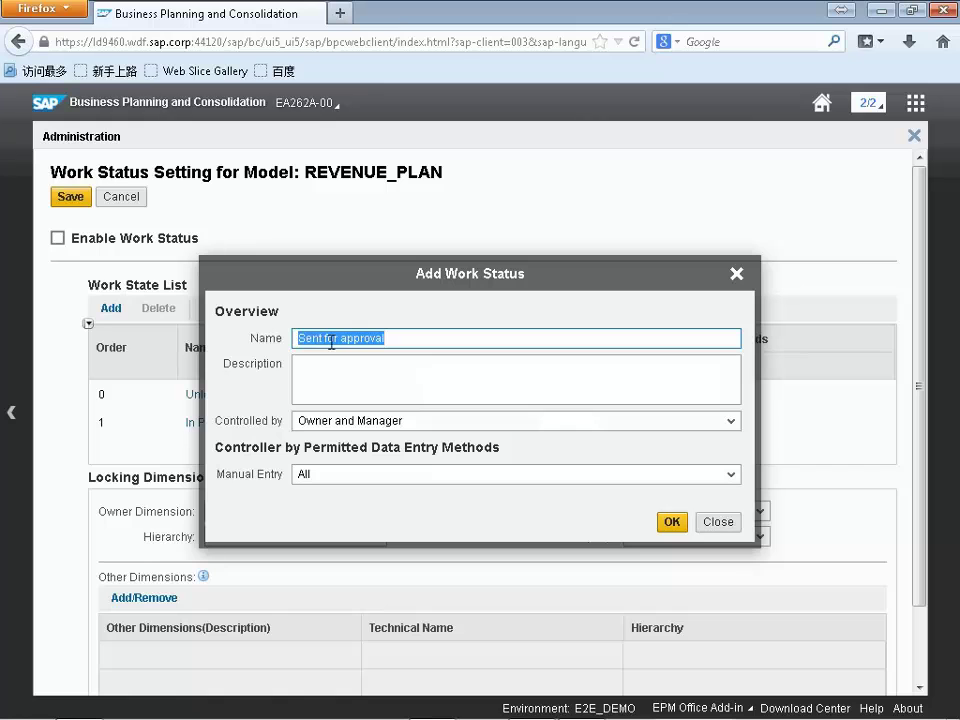
{"action": "key", "text": "Tab"}
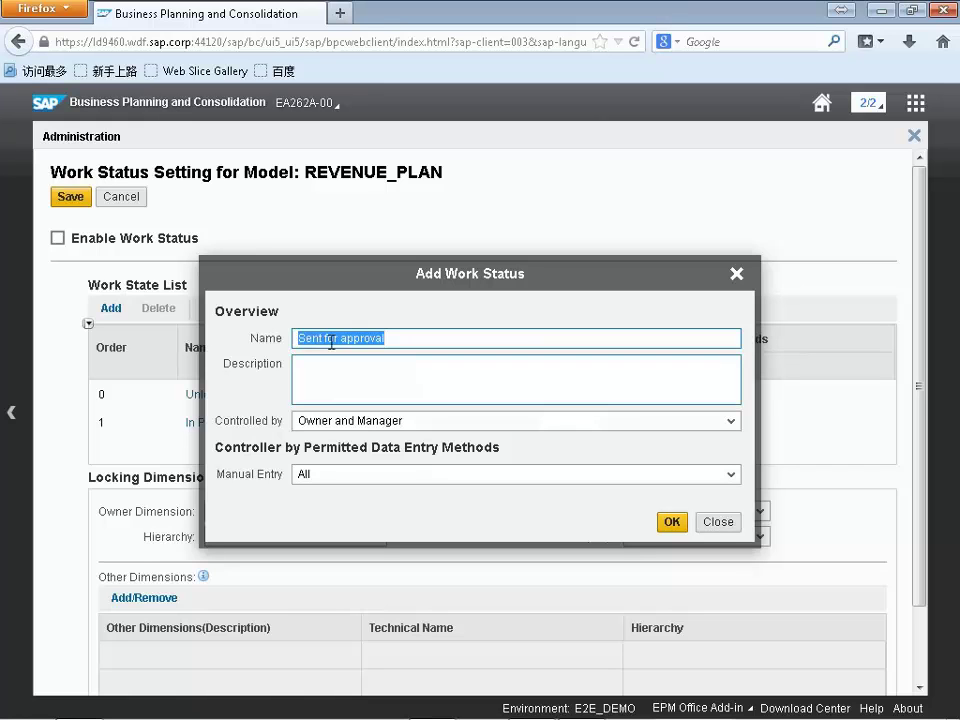
{"action": "left_click", "coordinate": [327, 363]}
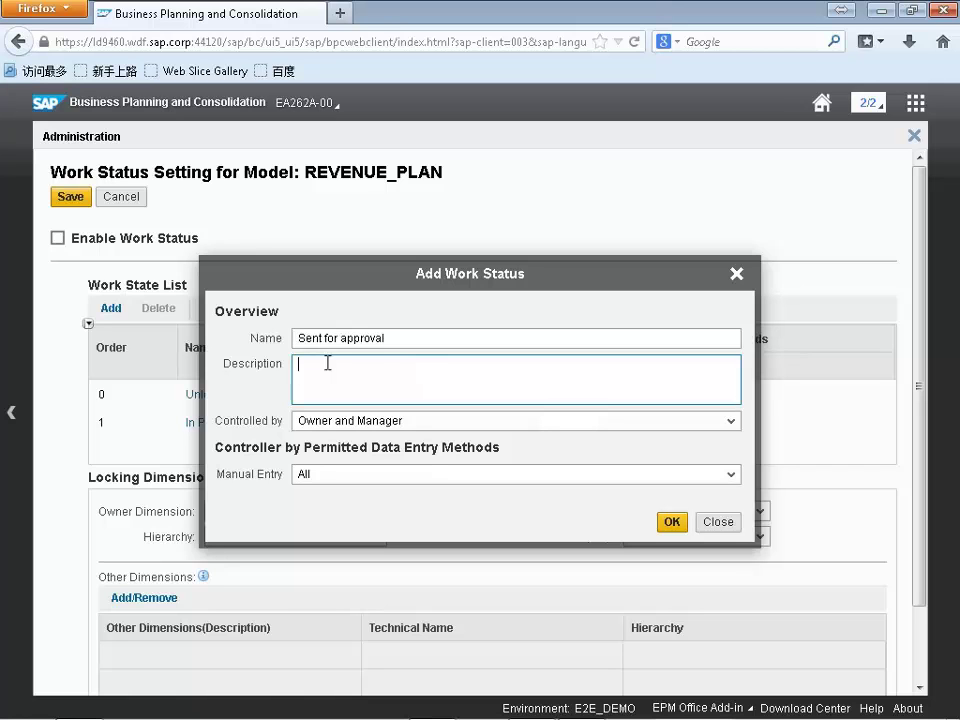
{"action": "key", "text": "ctrl+v"}
{"action": "left_click", "coordinate": [733, 421]}
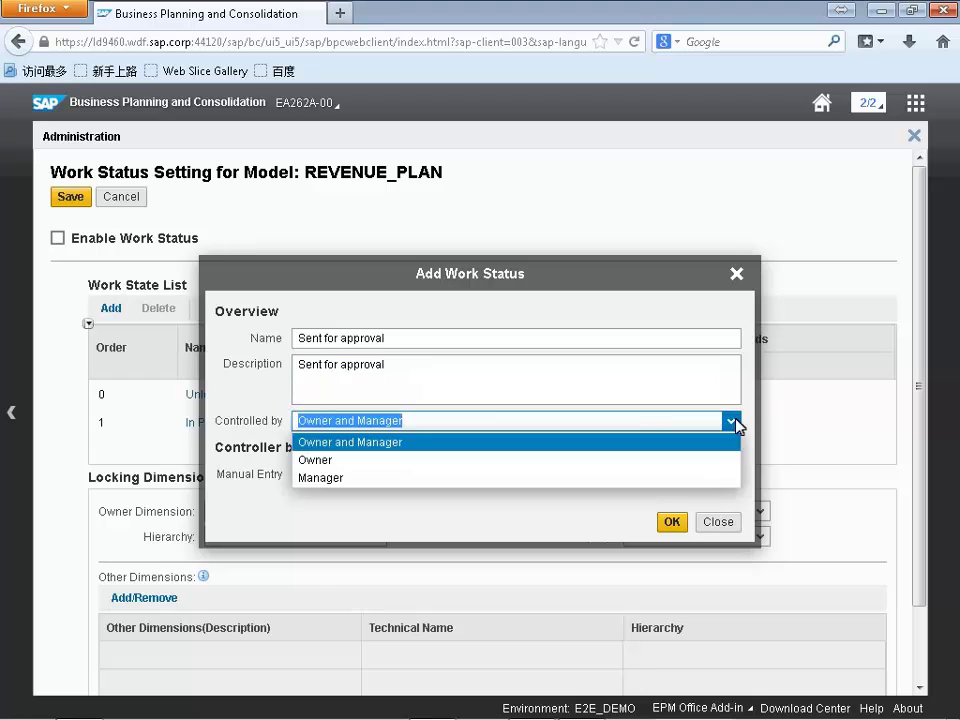
{"action": "left_click", "coordinate": [328, 460]}
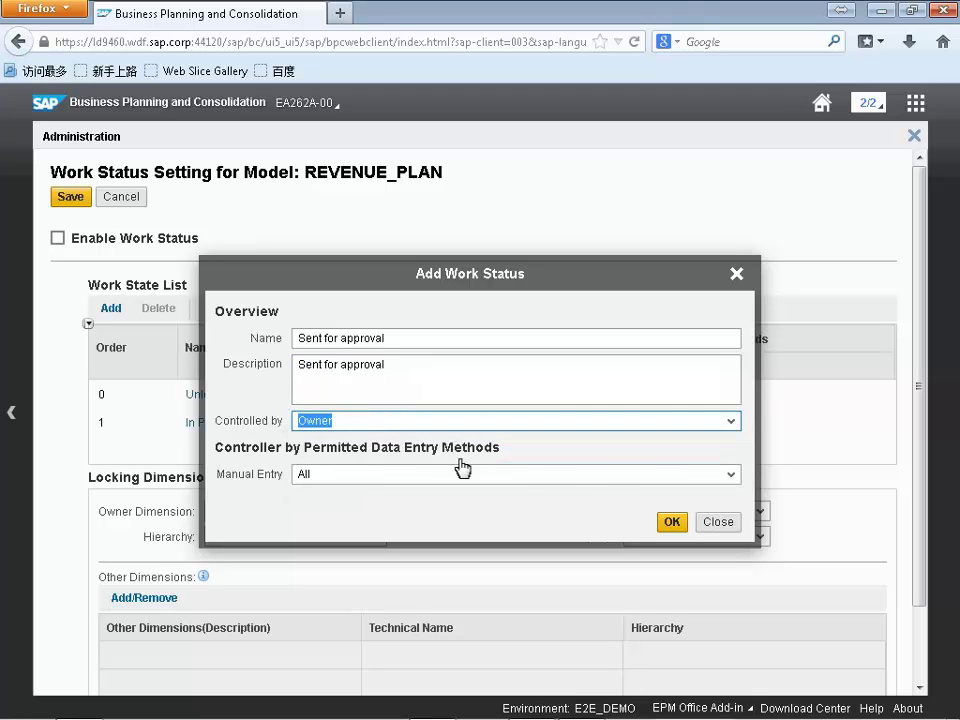
{"action": "left_click", "coordinate": [735, 484]}
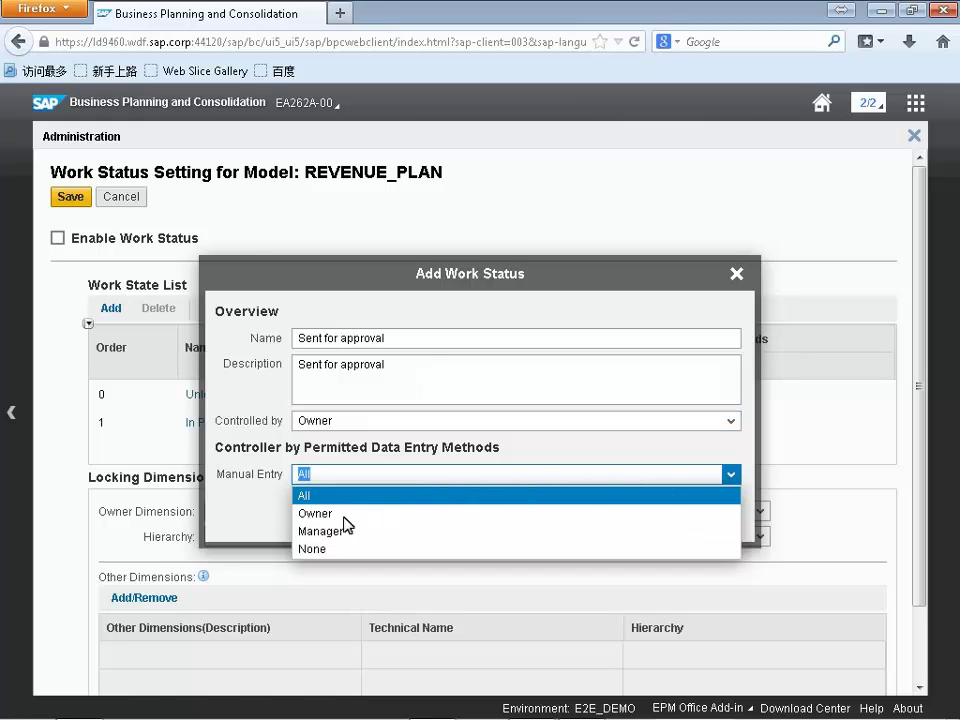
{"action": "left_click", "coordinate": [312, 549]}
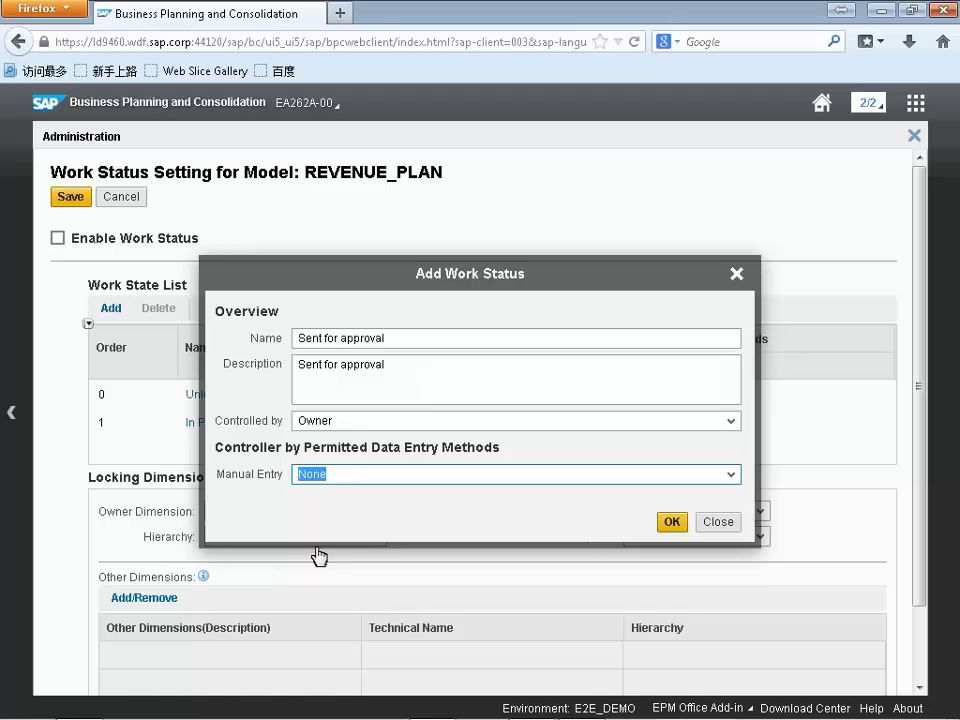
{"action": "left_click", "coordinate": [677, 523]}
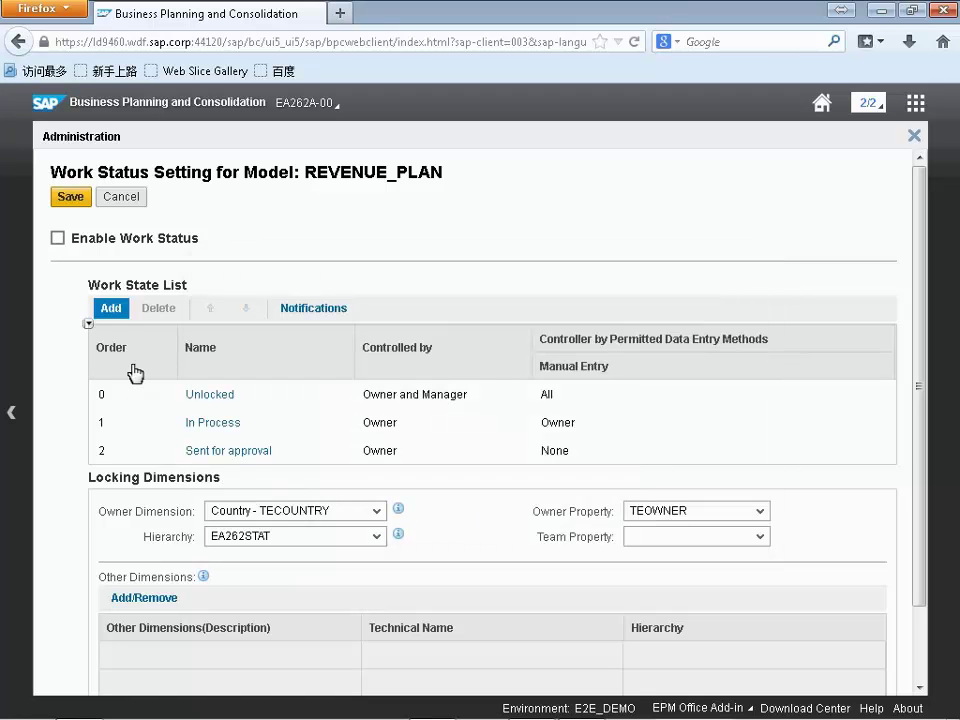
- Add work state 'Approved' (same description), Controlled by Manager, Manual Entry None
{"action": "left_click", "coordinate": [112, 308]}
{"action": "type", "text": "Approved"}
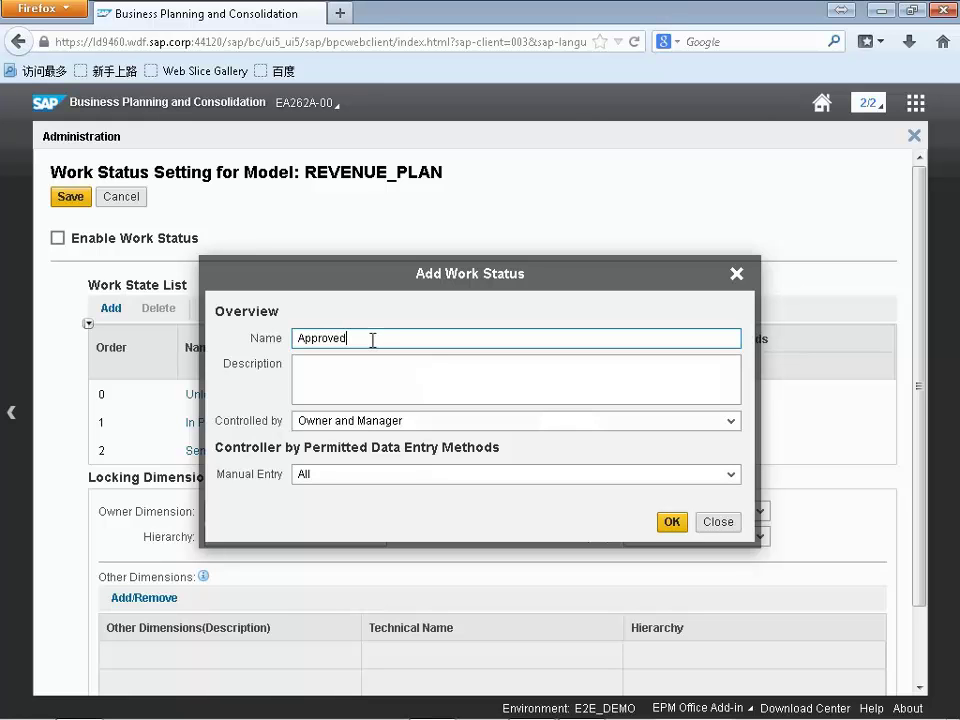
{"action": "key", "text": "ctrl+a"}
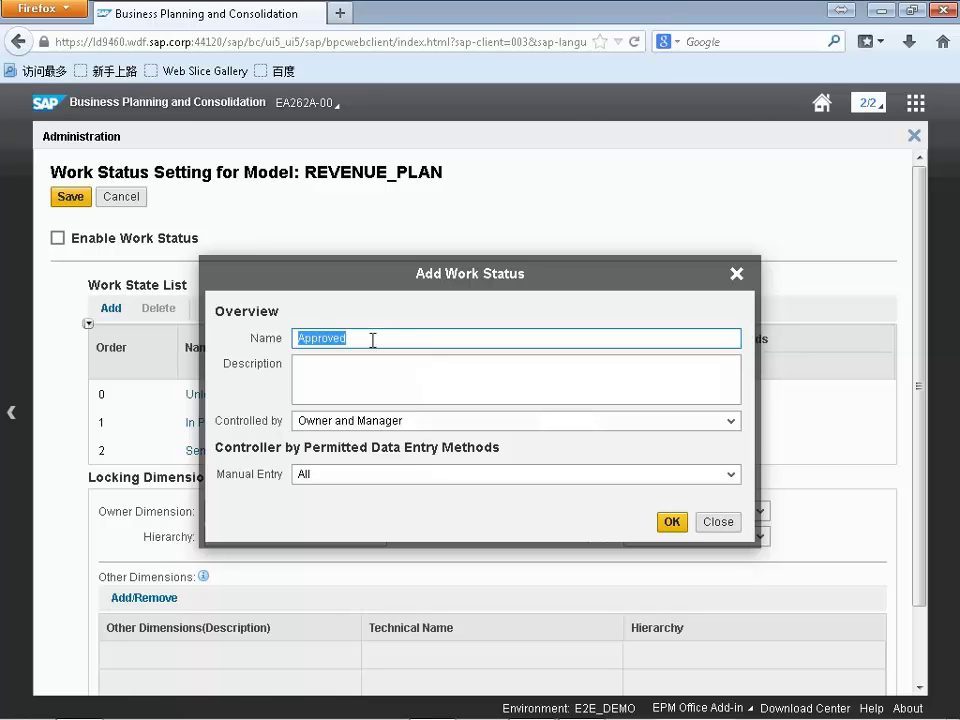
{"action": "key", "text": "Tab"}
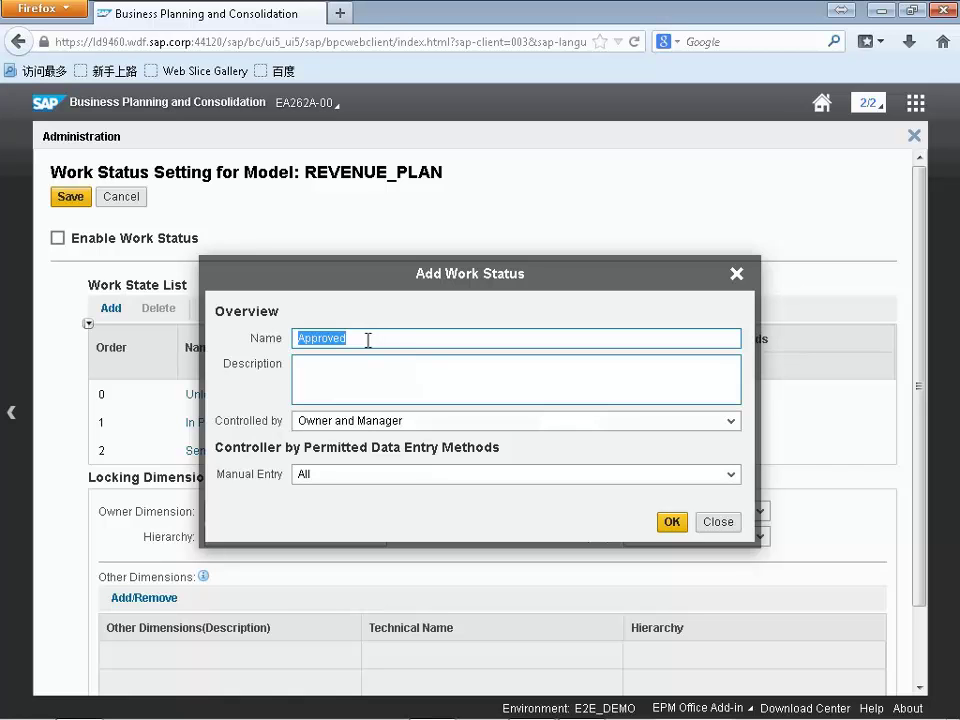
{"action": "left_click", "coordinate": [358, 361]}
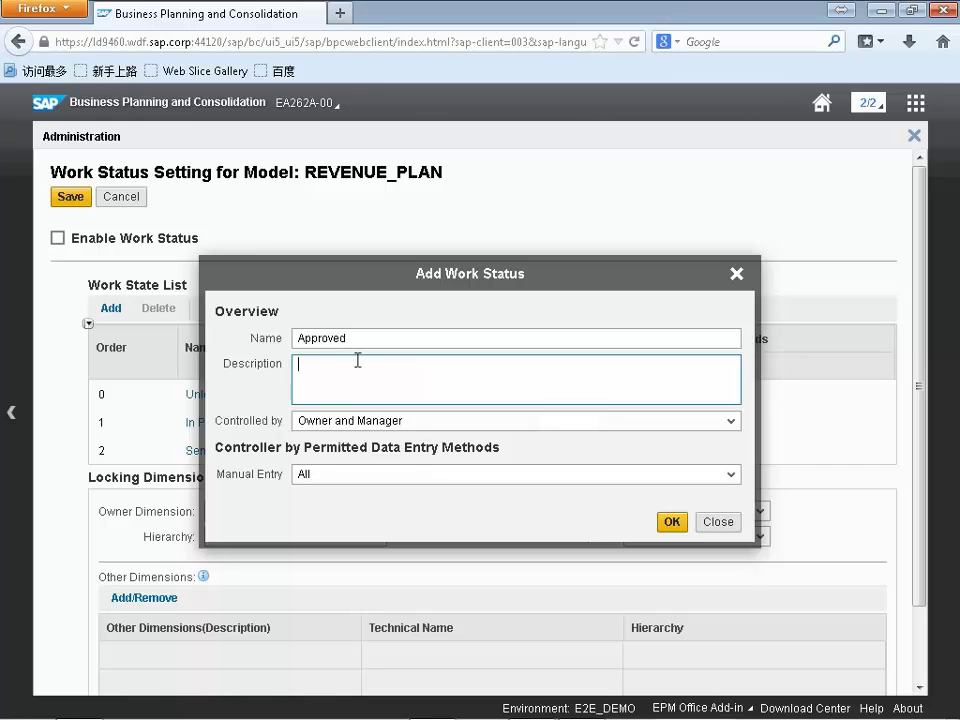
{"action": "type", "text": "Approved"}
{"action": "left_click", "coordinate": [731, 421]}
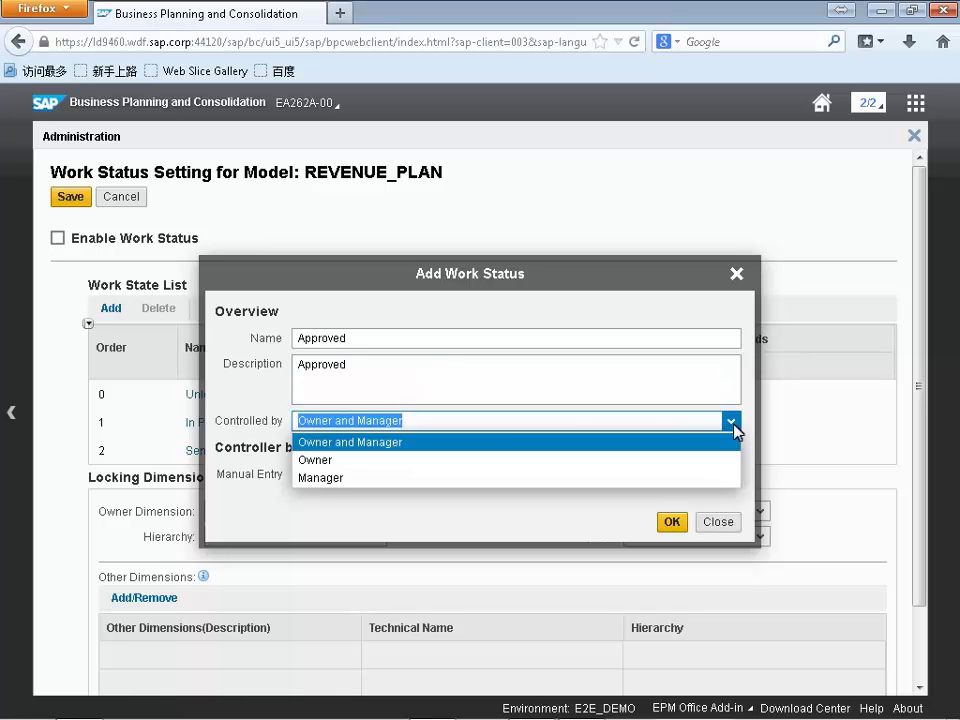
{"action": "left_click", "coordinate": [385, 478]}
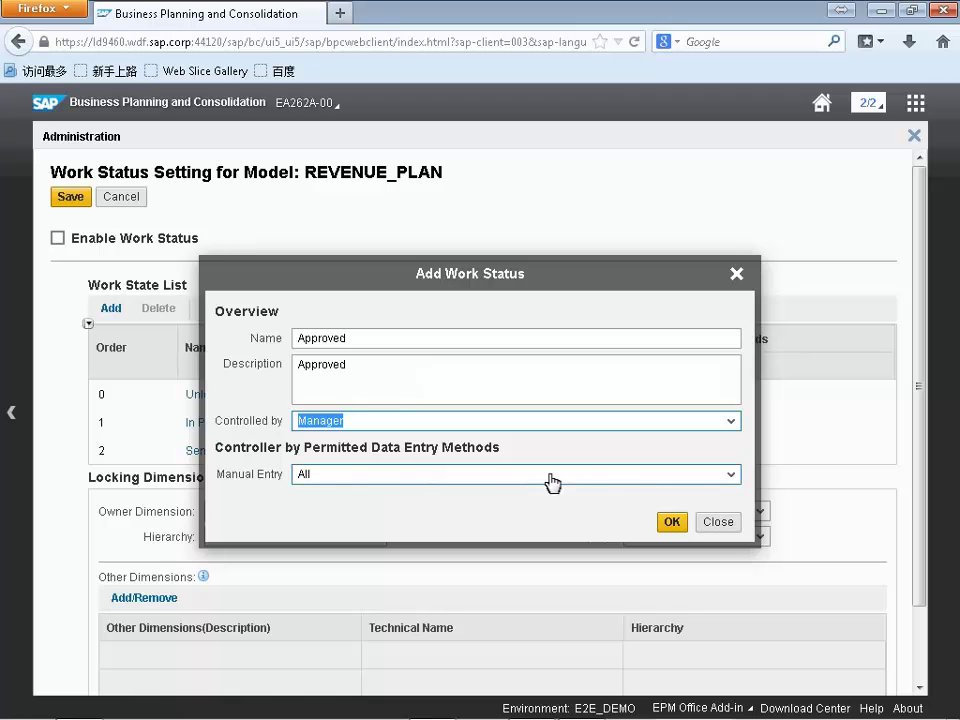
{"action": "left_click", "coordinate": [729, 476]}
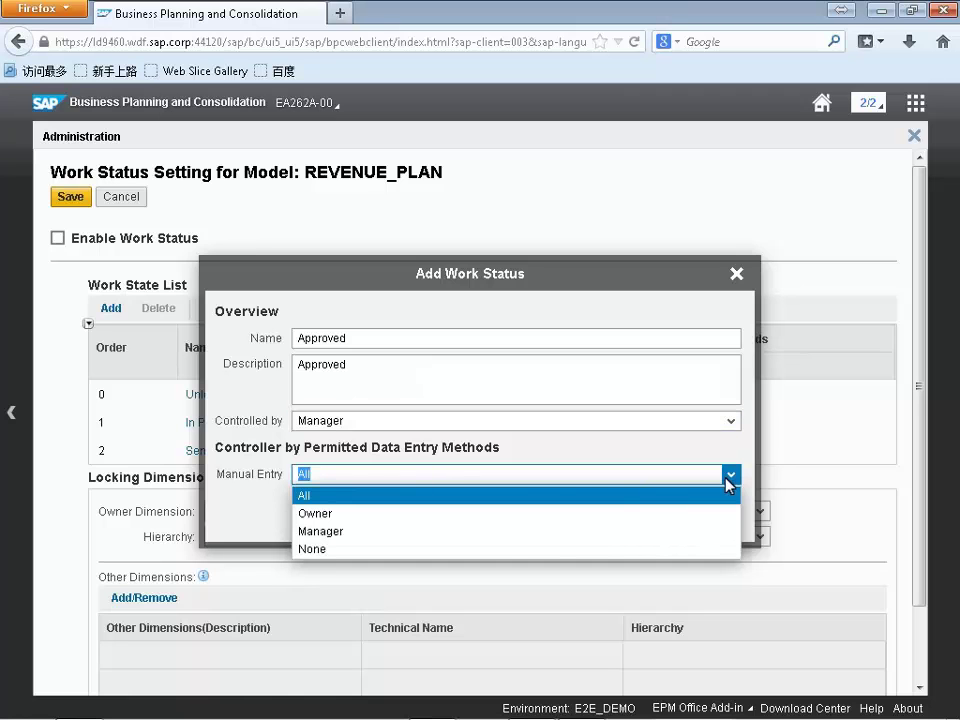
{"action": "left_click", "coordinate": [317, 548]}
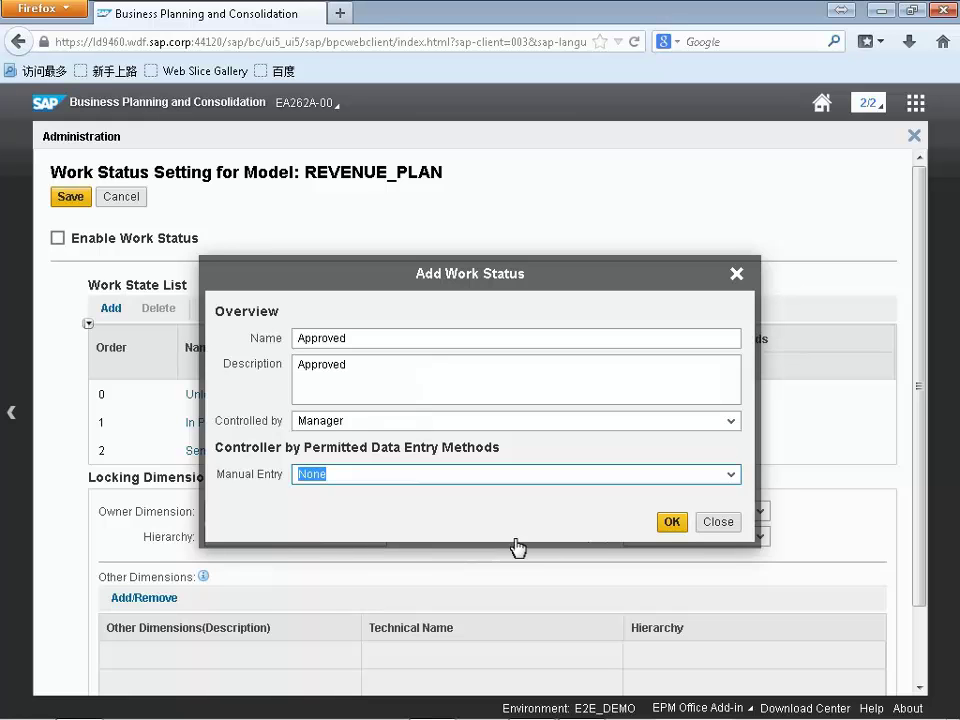
{"action": "left_click", "coordinate": [672, 523]}
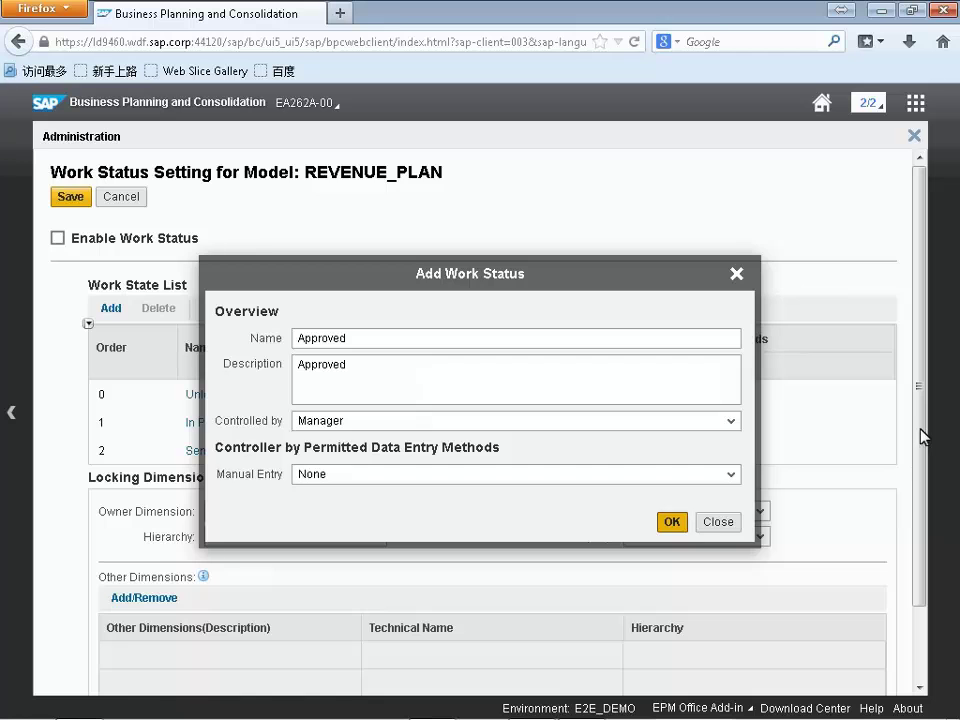
- Keep Country - TECOUNTRY as the owner dimension with hierarchy EA262STAT
{"action": "scroll", "coordinate": [921, 449], "scroll_direction": "down", "scroll_amount": 1}
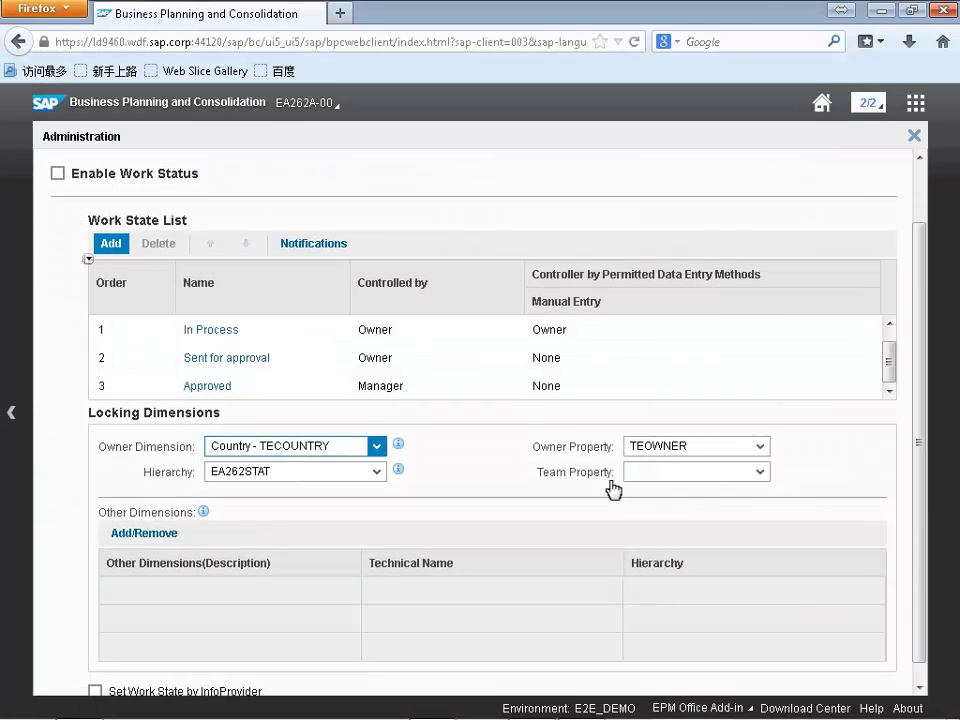
{"action": "left_click", "coordinate": [378, 448]}
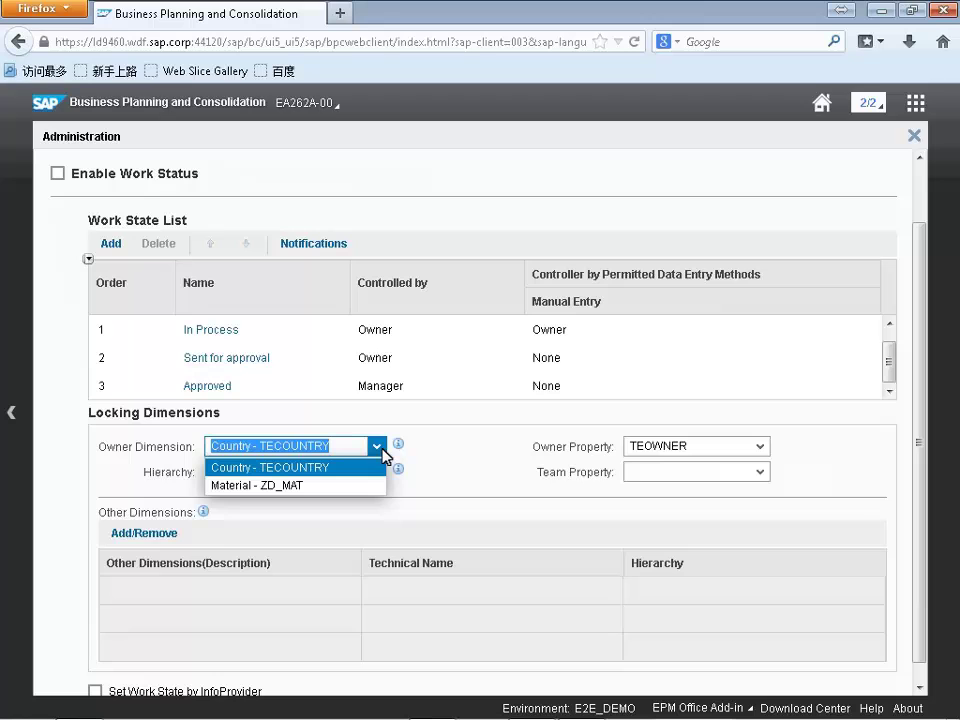
{"action": "left_click", "coordinate": [328, 468]}
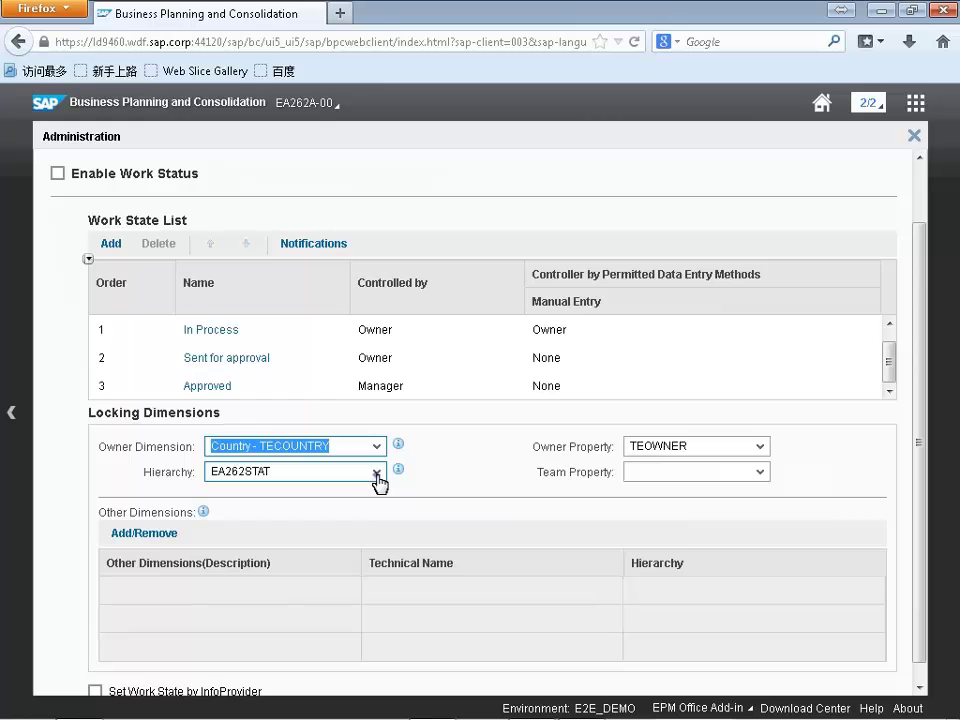
{"action": "left_click", "coordinate": [377, 474]}
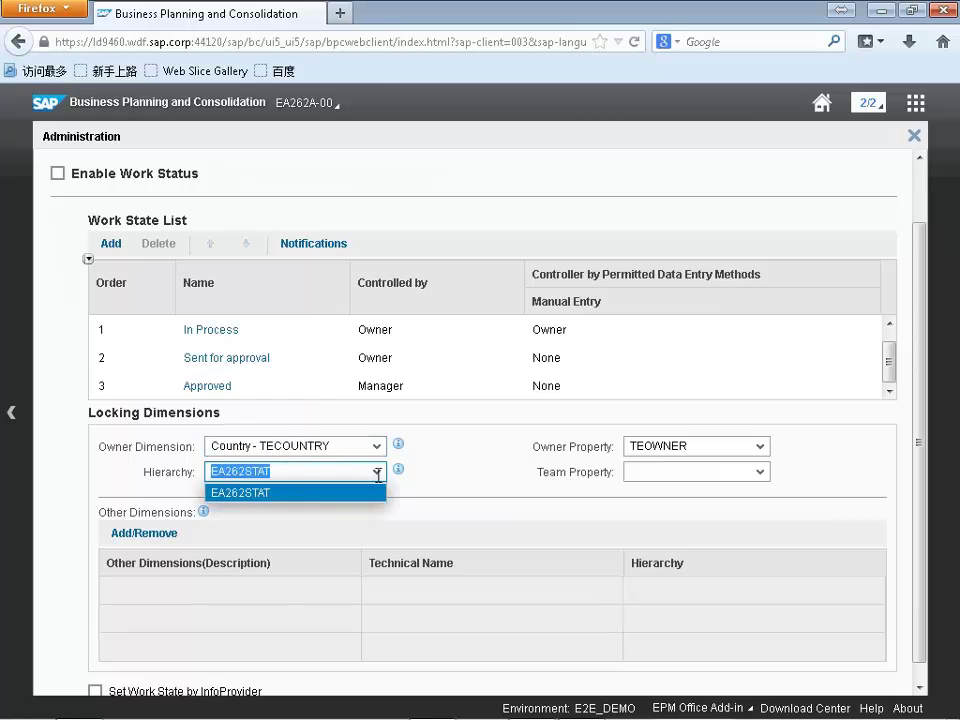
{"action": "left_click", "coordinate": [320, 470]}
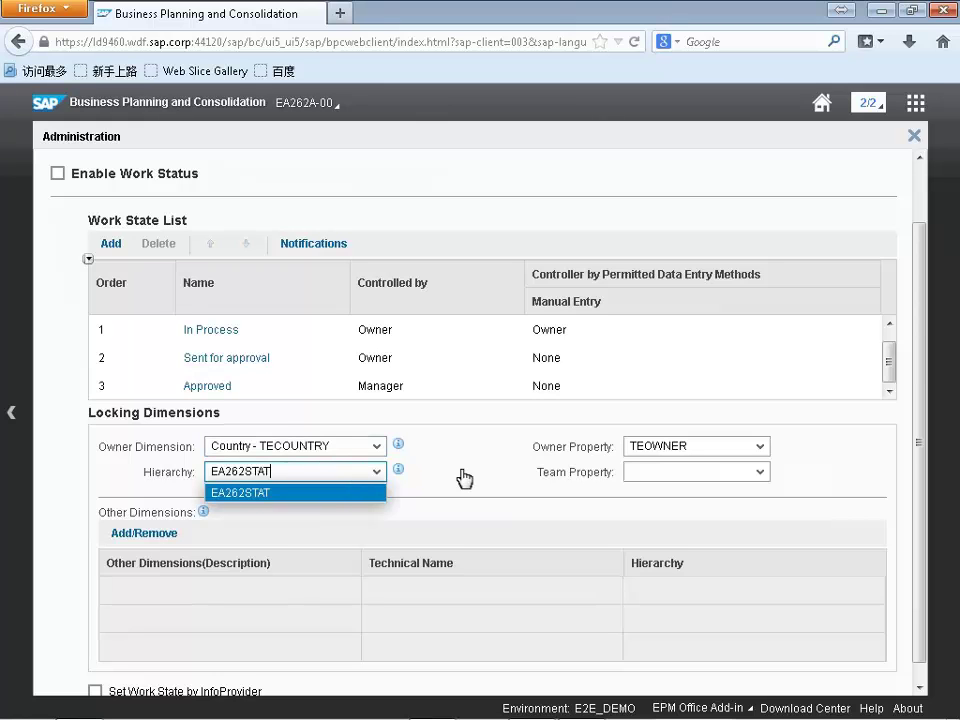
- Set Owner Property to TEOWNER and Team Property to TETEAM
{"action": "left_click", "coordinate": [763, 447]}
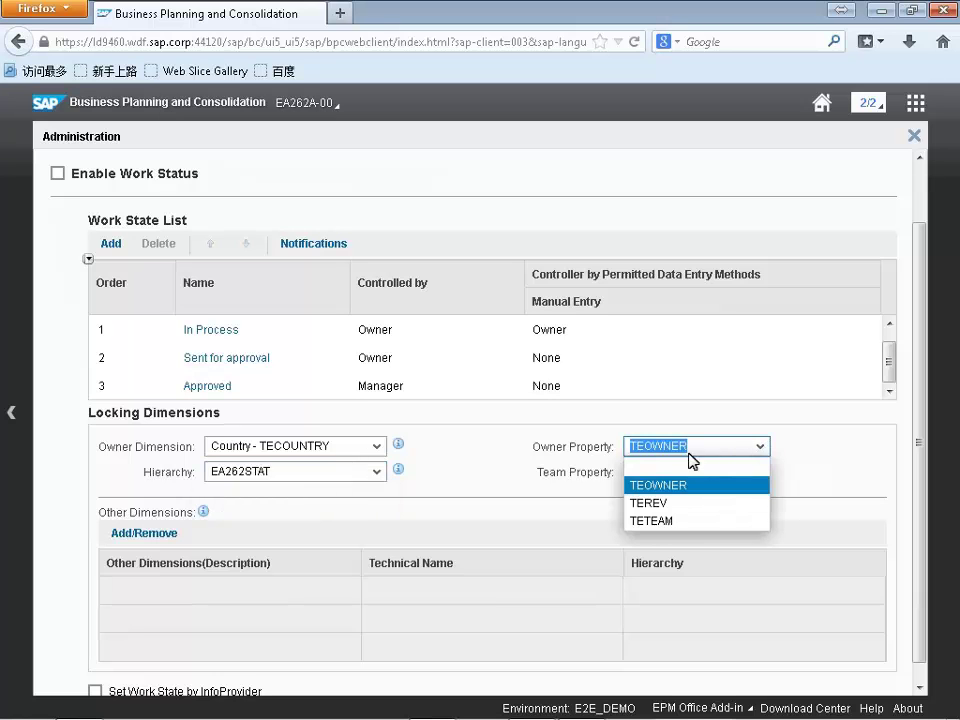
{"action": "left_click", "coordinate": [664, 488]}
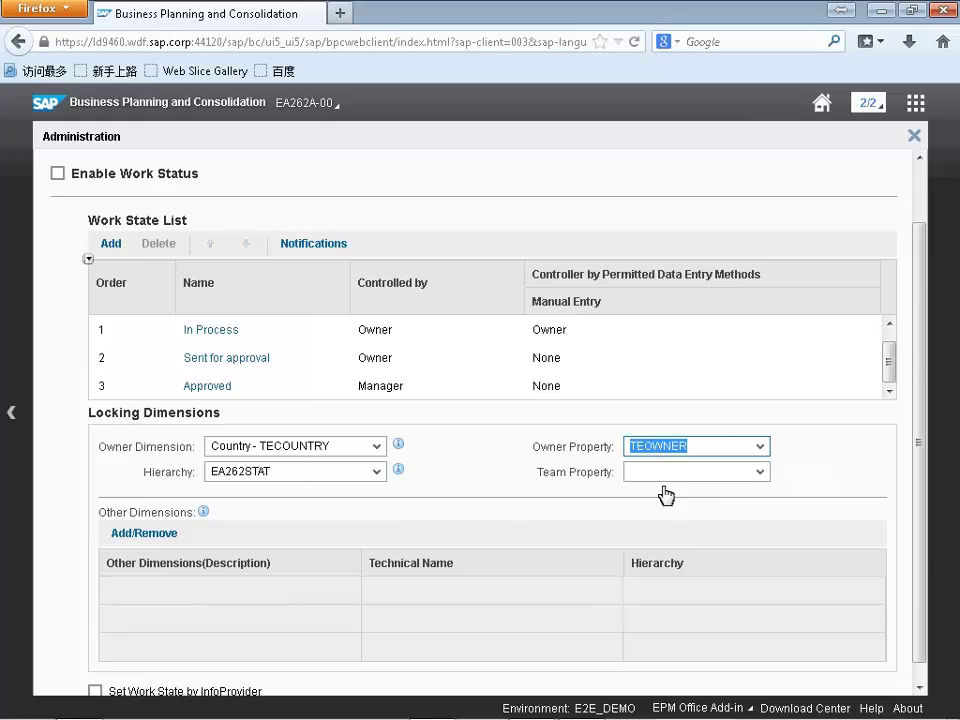
{"action": "left_click", "coordinate": [762, 476]}
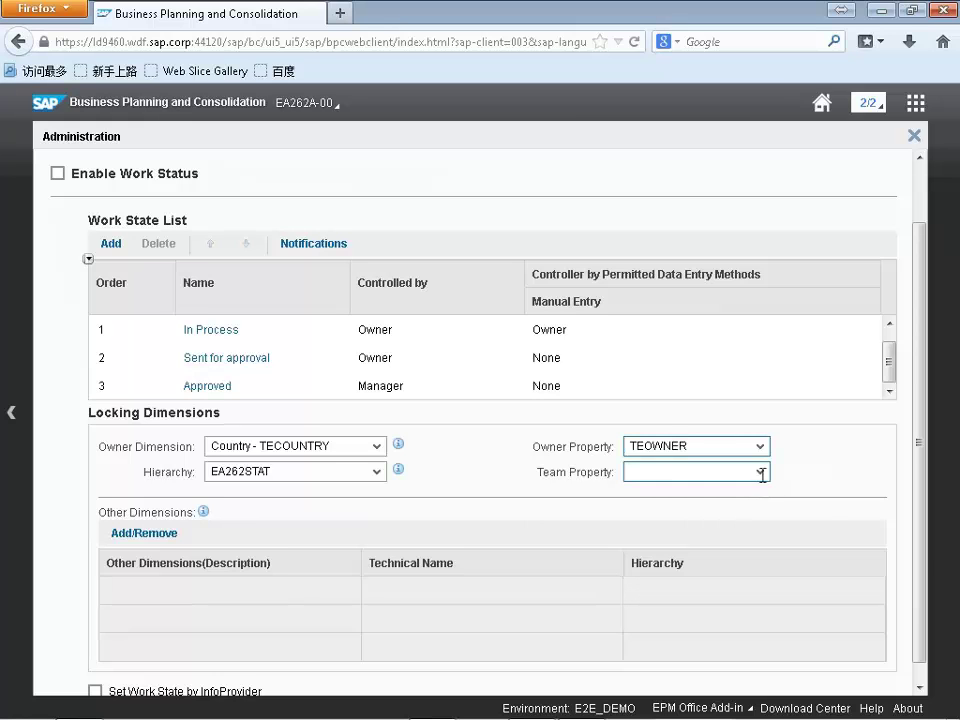
{"action": "left_click", "coordinate": [701, 444]}
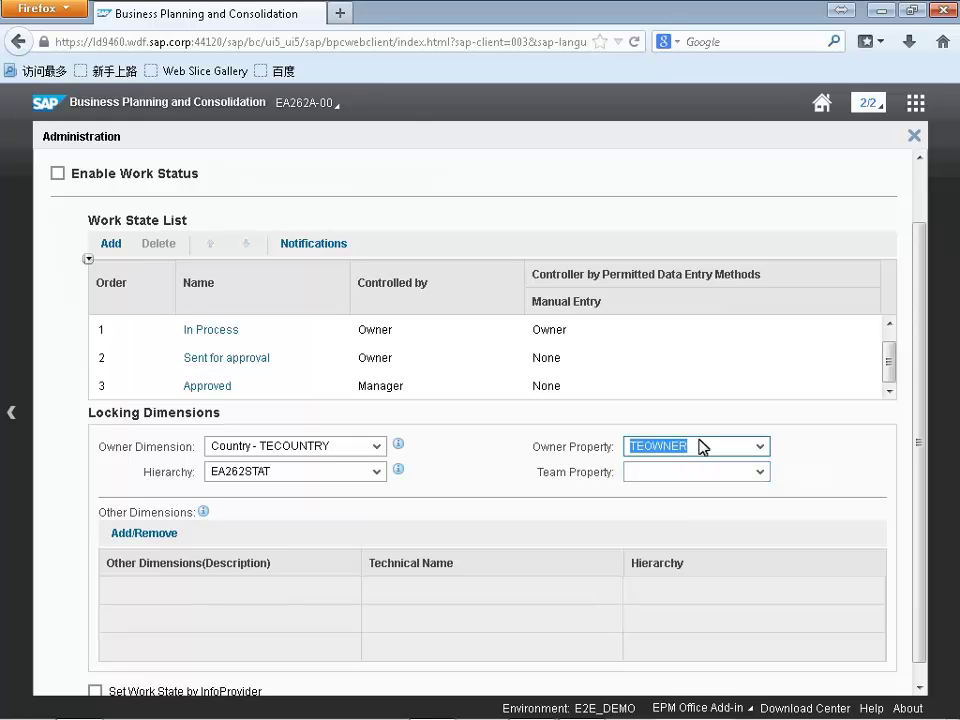
{"action": "left_click", "coordinate": [814, 485]}
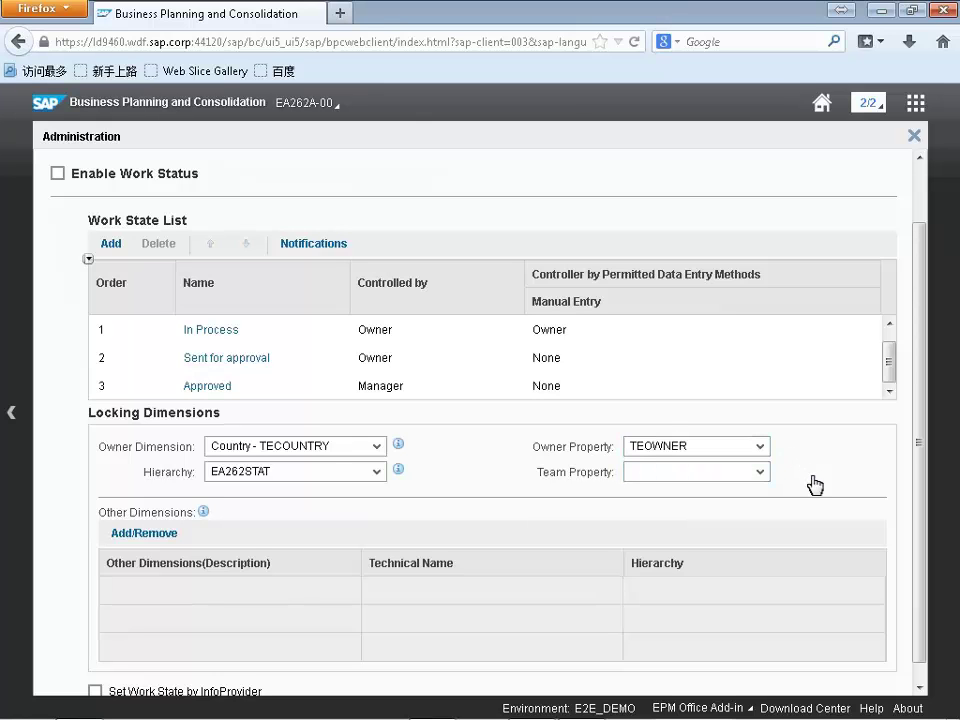
{"action": "left_click", "coordinate": [760, 473]}
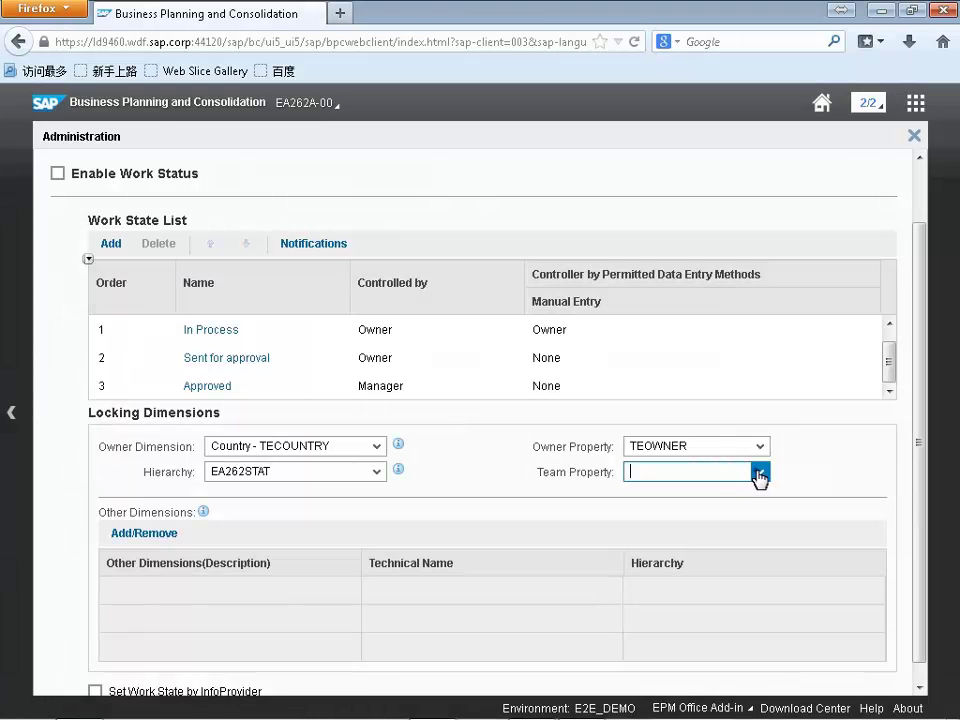
{"action": "left_click", "coordinate": [760, 473]}
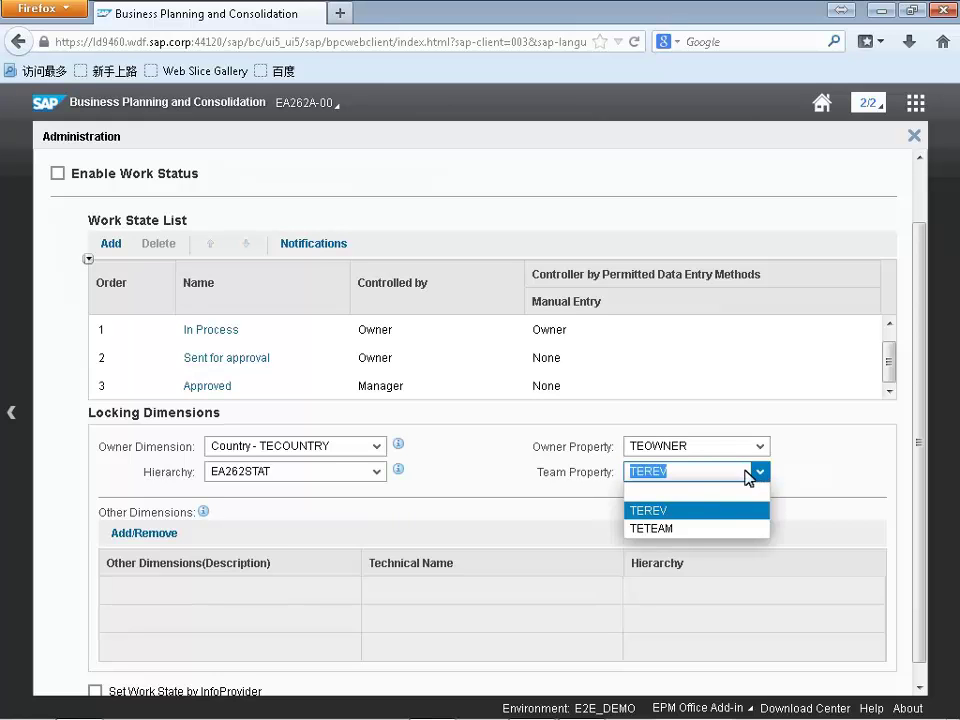
{"action": "left_click", "coordinate": [697, 528]}
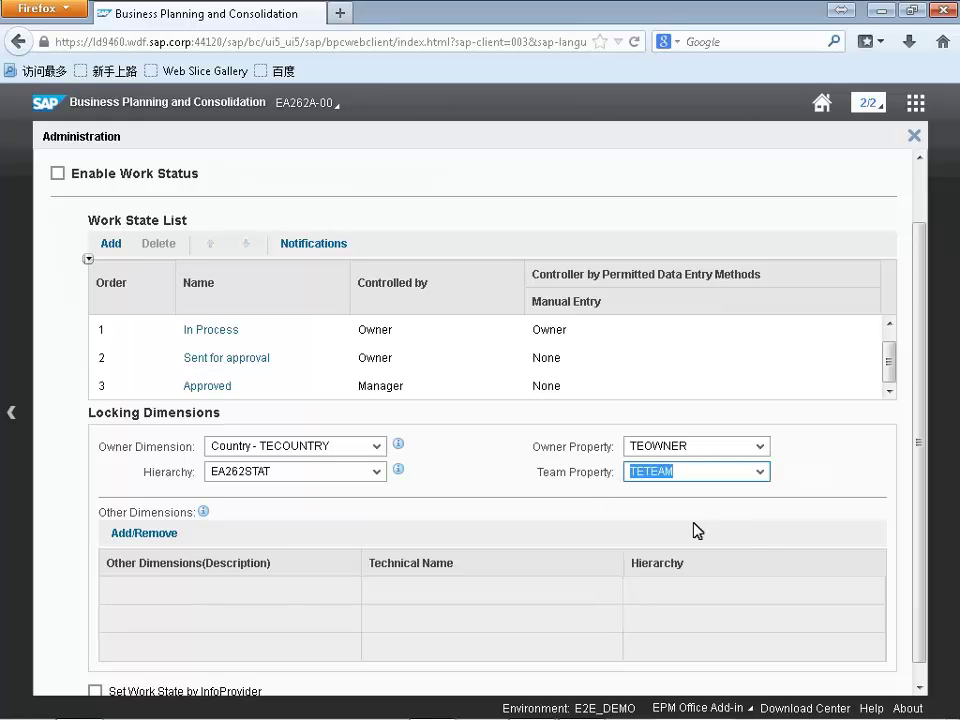
{"action": "left_click", "coordinate": [805, 480]}
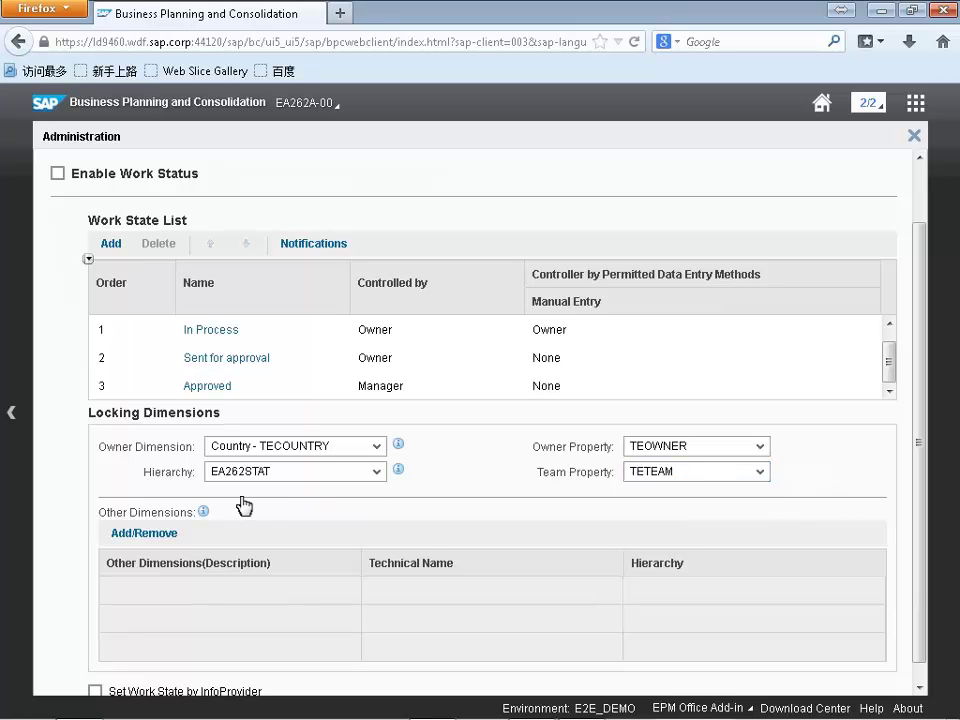
{"action": "left_click", "coordinate": [143, 536]}
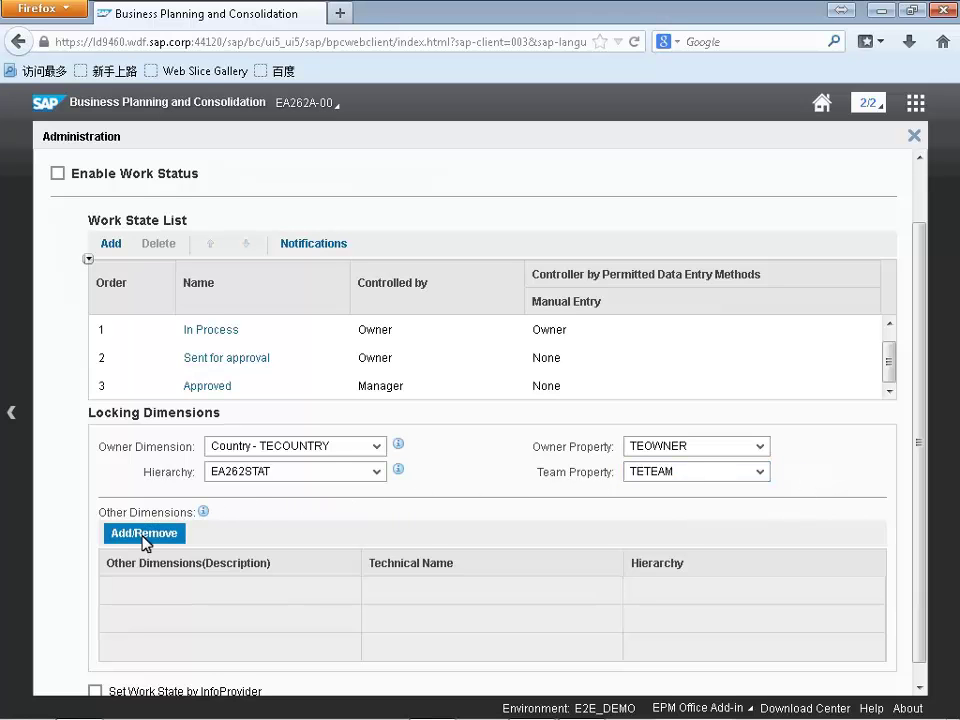
- Add Calendar year (0CALYEAR) and Version (0VERSION) as other locking dimensions
{"action": "left_click", "coordinate": [325, 376]}
{"action": "left_click", "coordinate": [327, 459]}
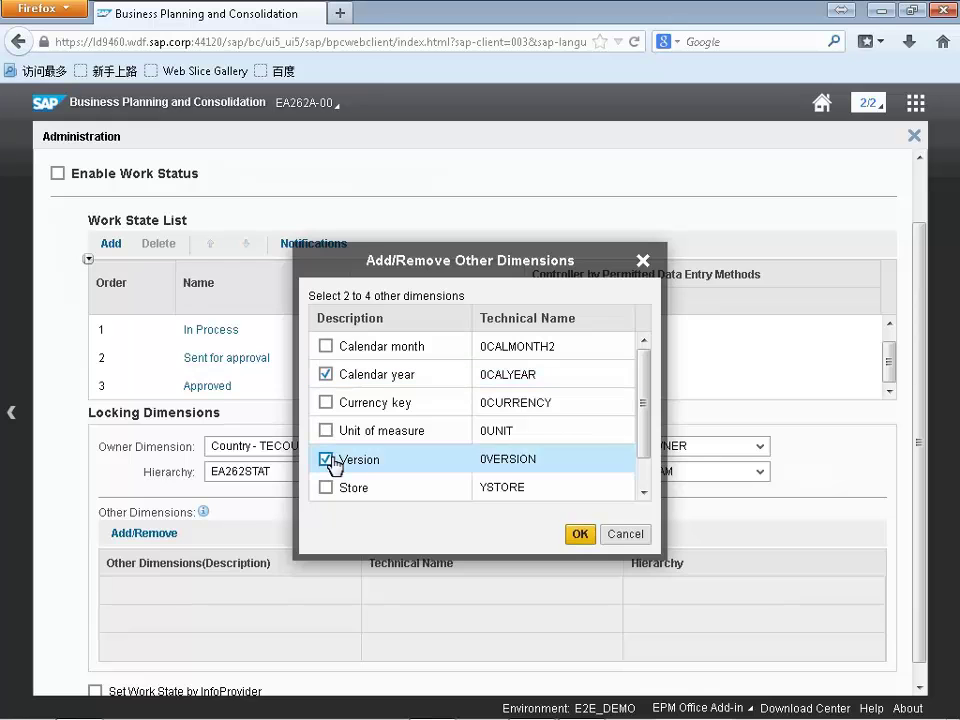
{"action": "left_click", "coordinate": [582, 535]}
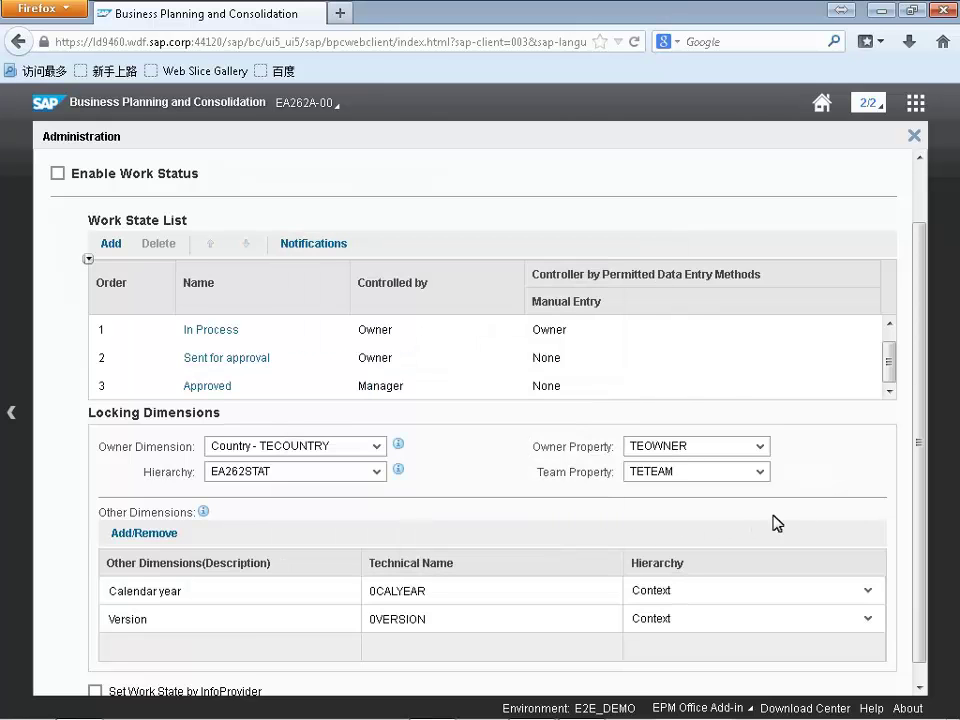
{"action": "scroll", "coordinate": [921, 454], "scroll_direction": "down", "scroll_amount": 1}
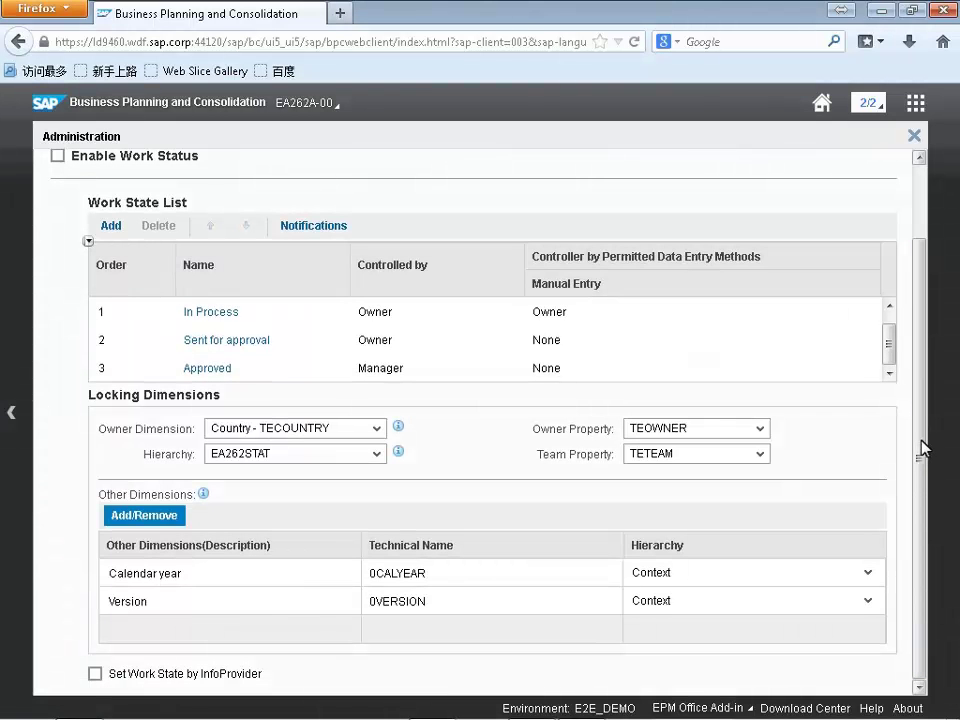
{"action": "scroll", "coordinate": [928, 394], "scroll_direction": "up", "scroll_amount": 3}
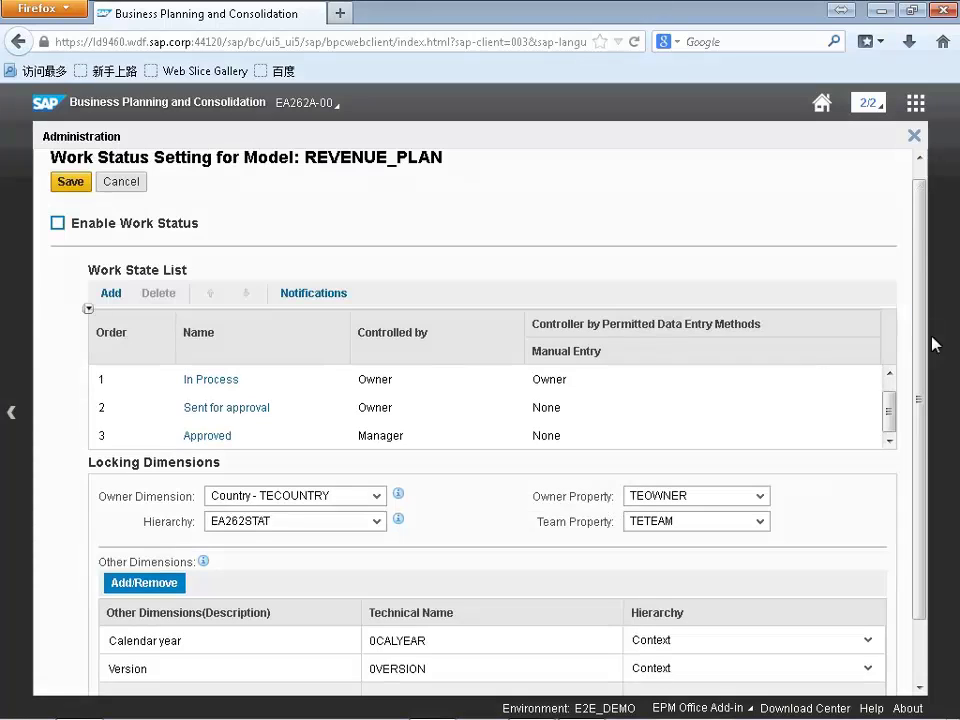
- Enable Work Status for REVENUE_PLAN, leave notification settings unchanged, and save the configuration
{"action": "left_click", "coordinate": [58, 224]}
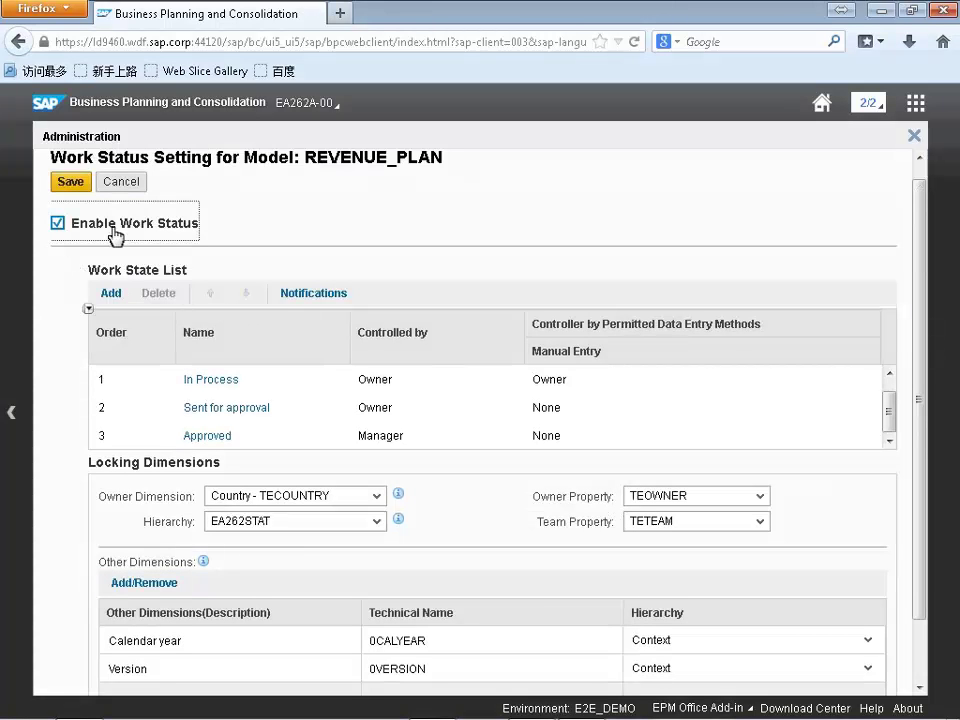
{"action": "left_click", "coordinate": [300, 293]}
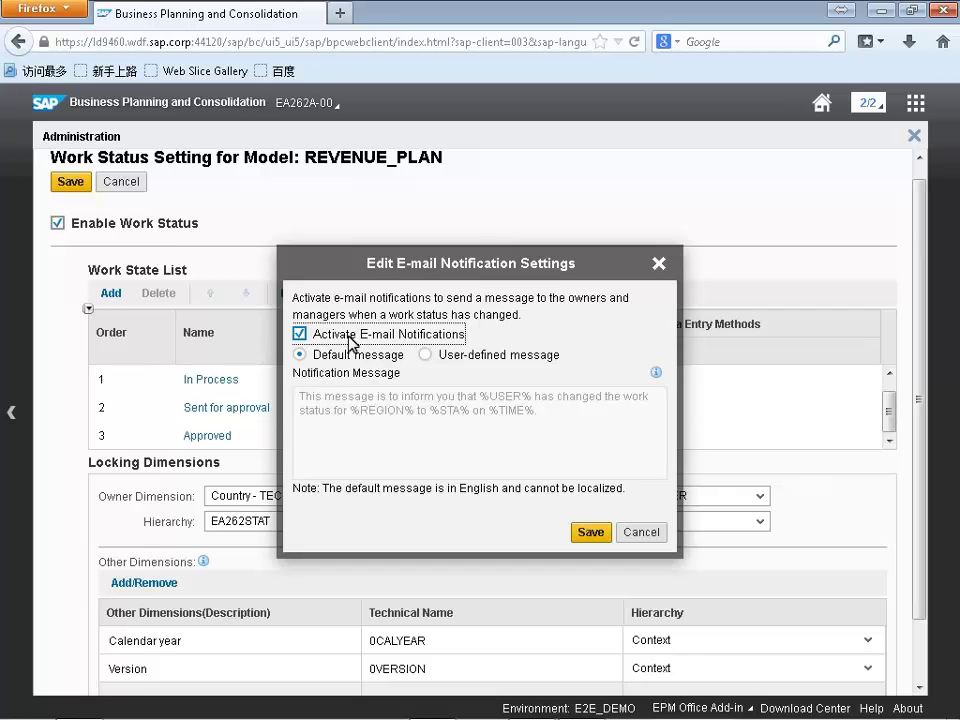
{"action": "left_click", "coordinate": [333, 340]}
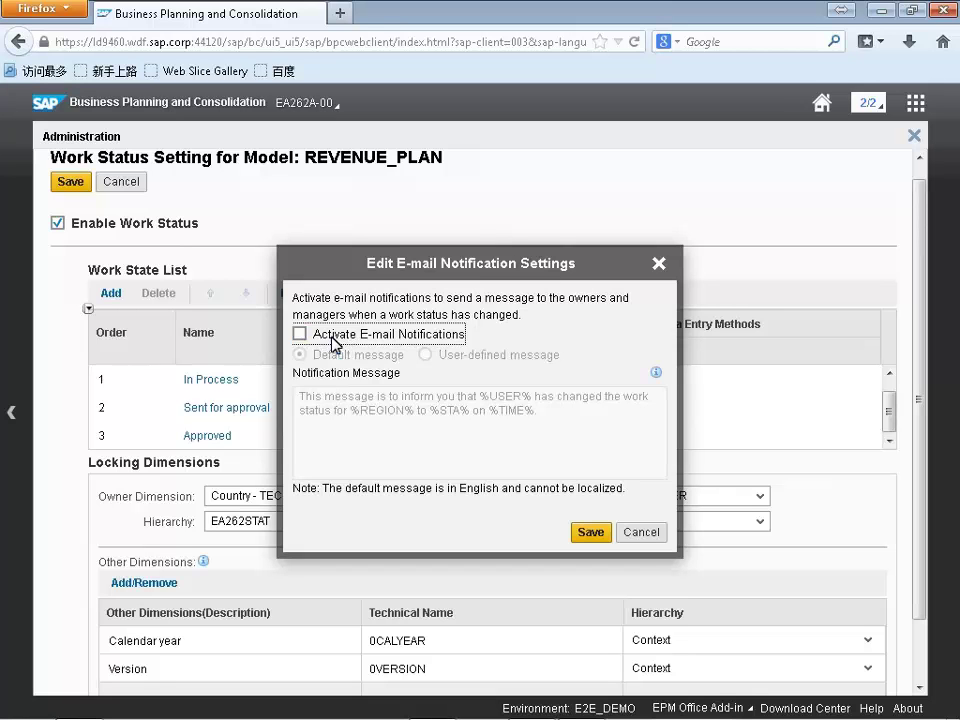
{"action": "left_click", "coordinate": [641, 533]}
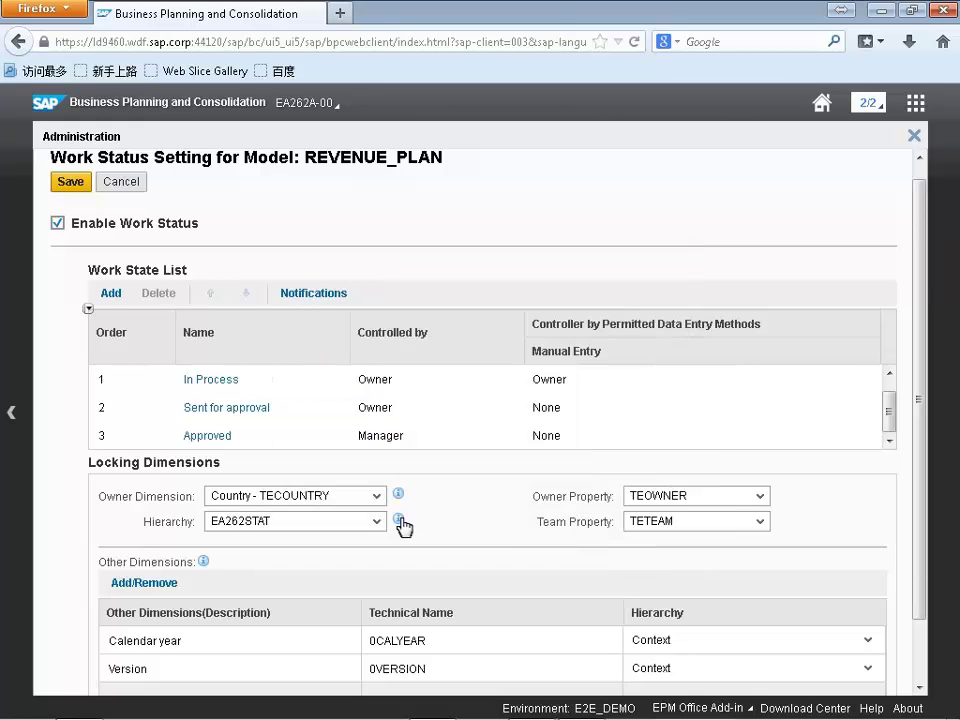
{"action": "left_click", "coordinate": [70, 183]}
- Open Audit > Data Changes, confirm TE13_PL auditing is On for REVENUE_PLAN, and go back
{"action": "left_click", "coordinate": [139, 190]}
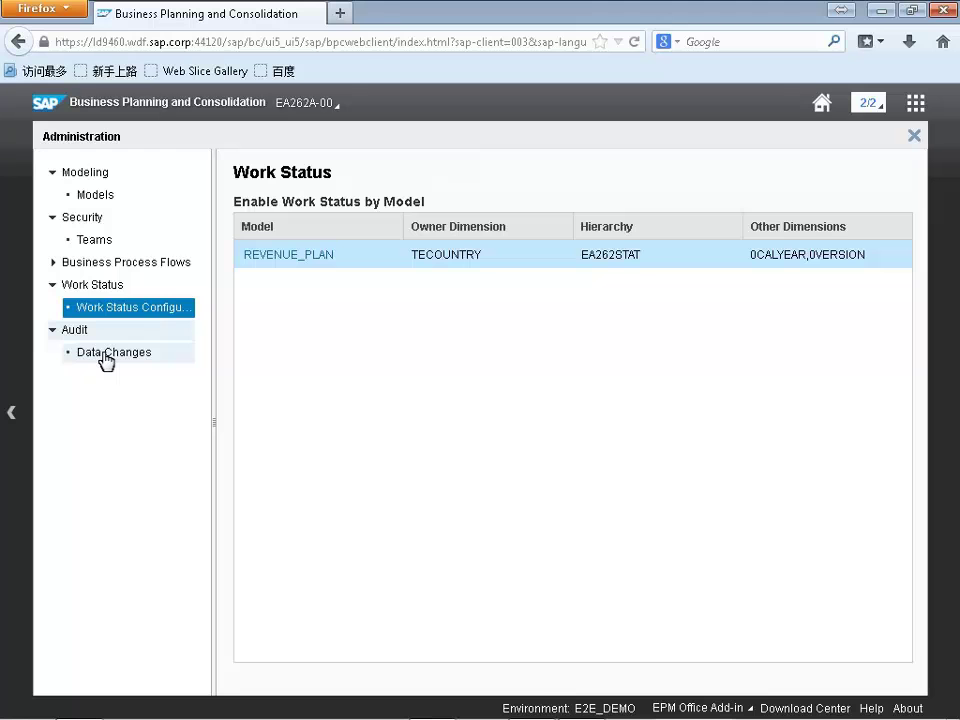
{"action": "left_click", "coordinate": [106, 354]}
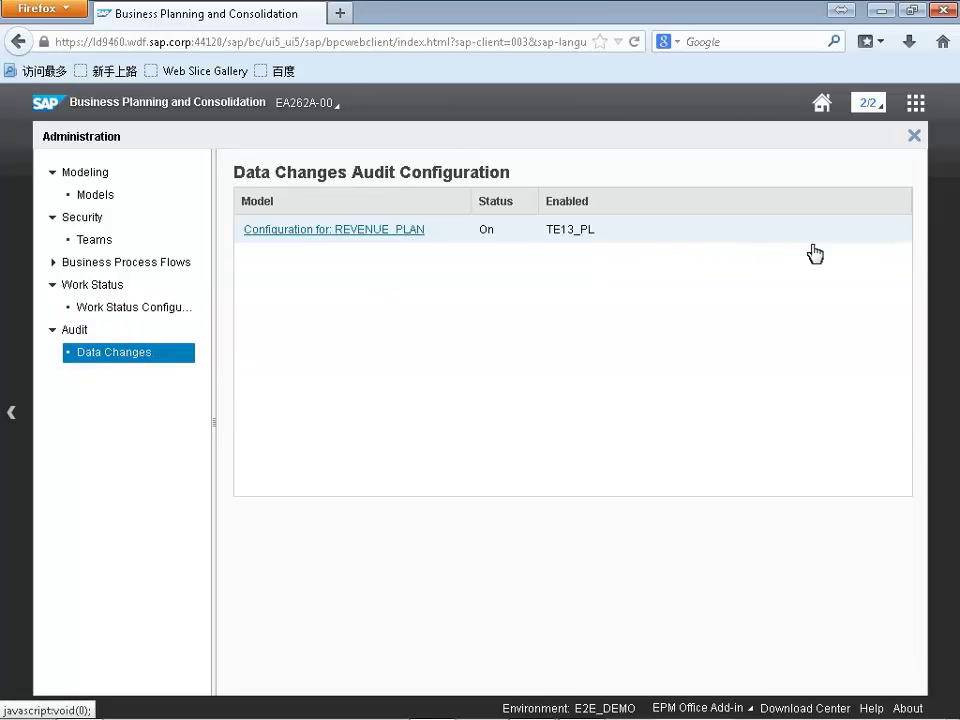
{"action": "left_click", "coordinate": [896, 260]}
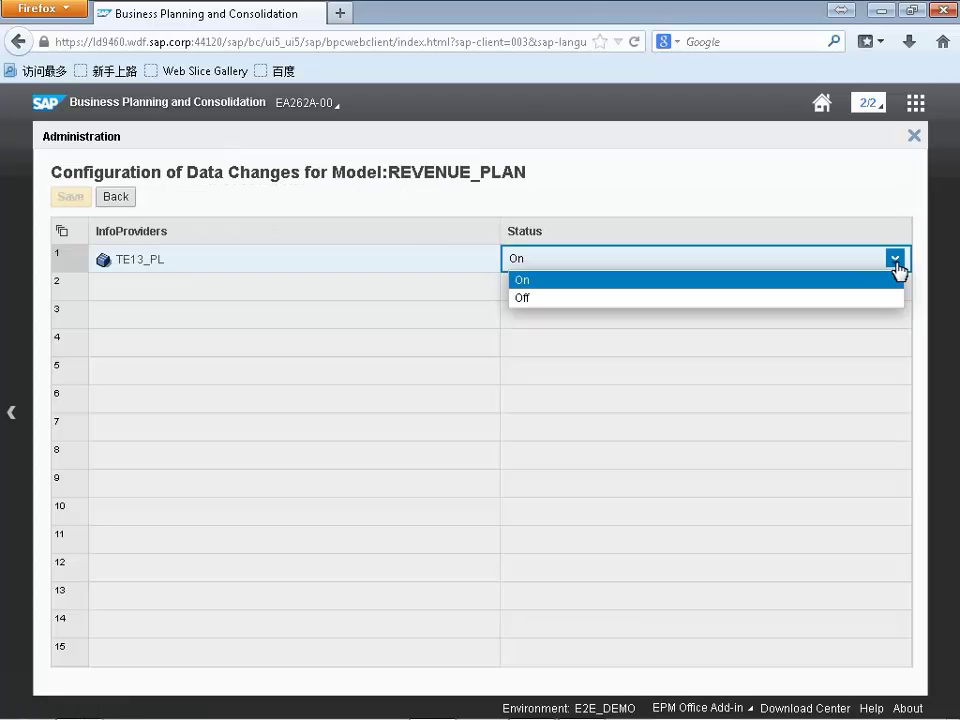
{"action": "left_click", "coordinate": [600, 272]}
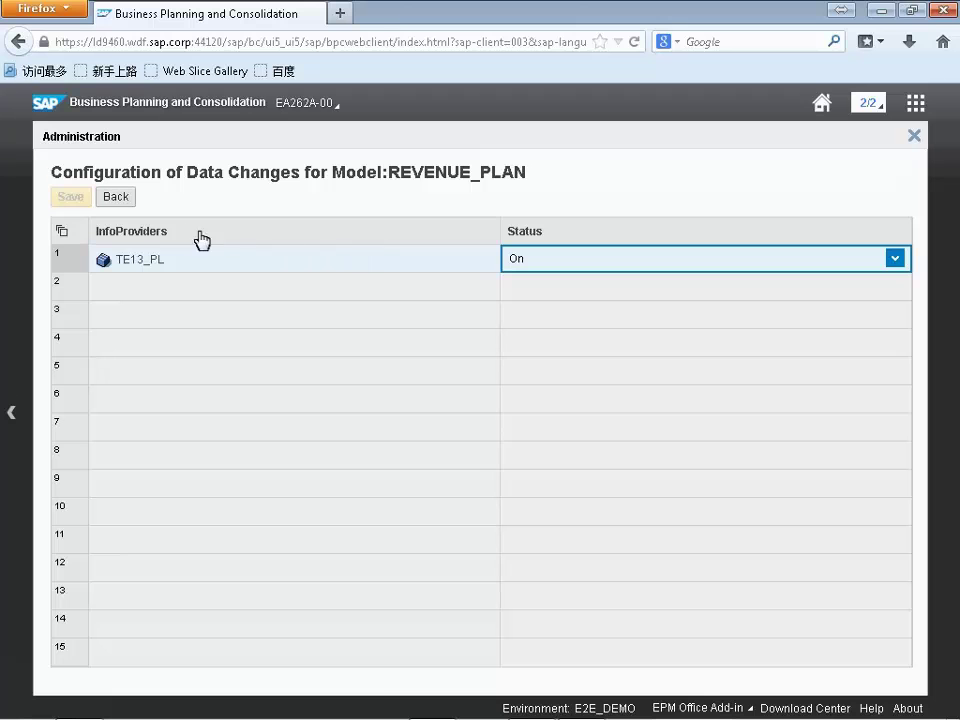
{"action": "left_click", "coordinate": [115, 198]}
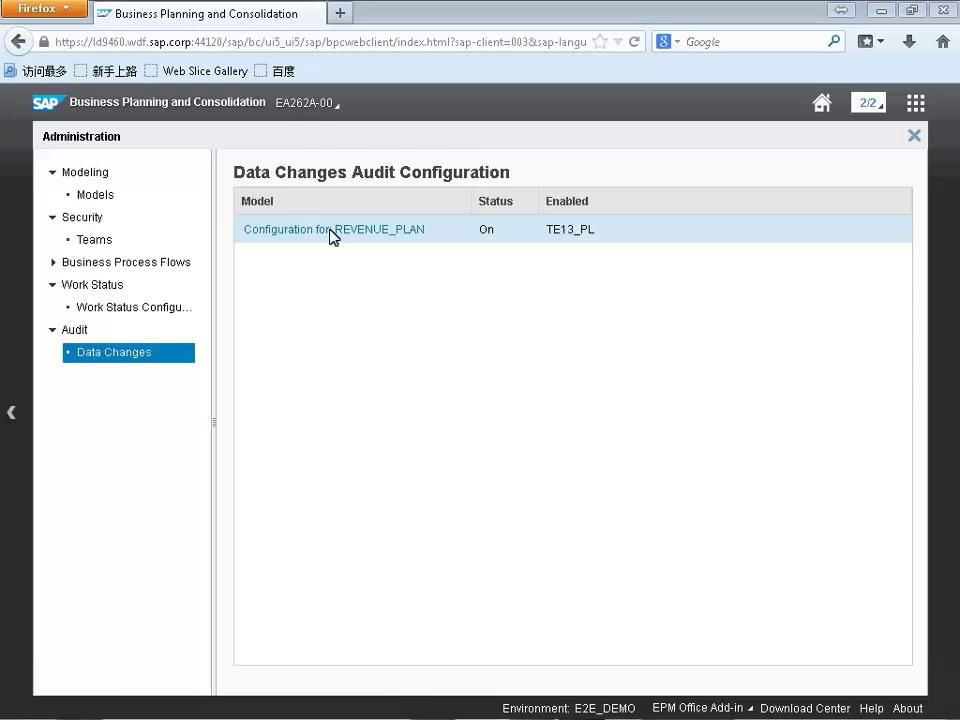